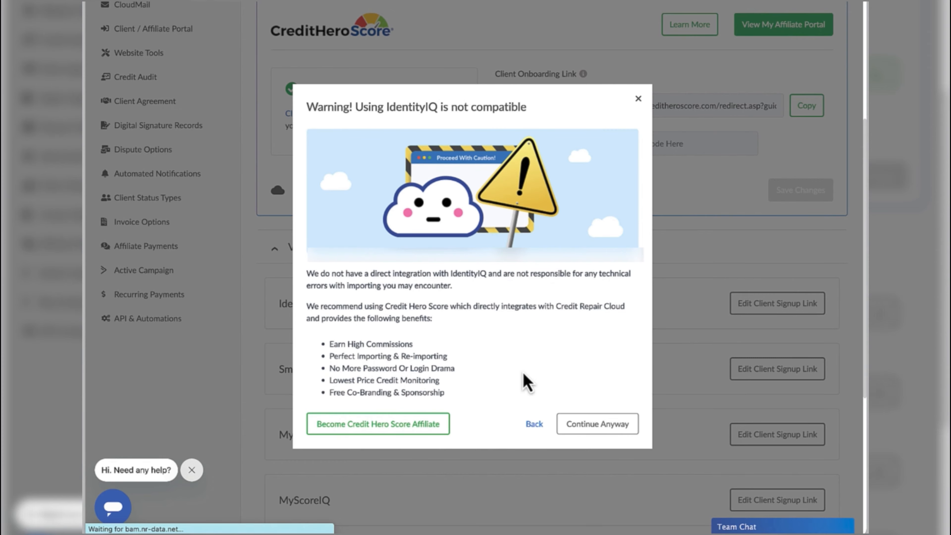
# Proceed past the IdentityIQ compatibility warning to view its affiliate link setting, and close it without saving.
pyautogui.click(597, 424)
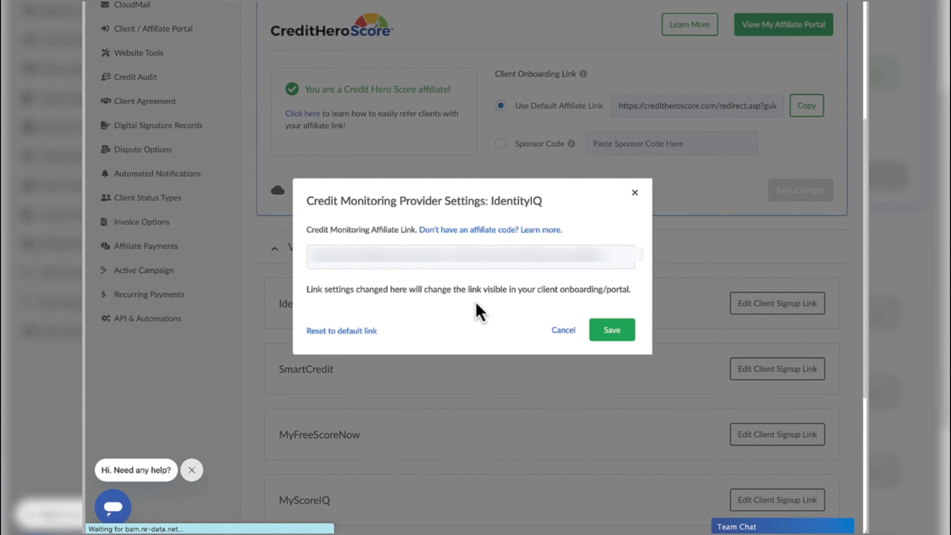
pyautogui.click(635, 193)
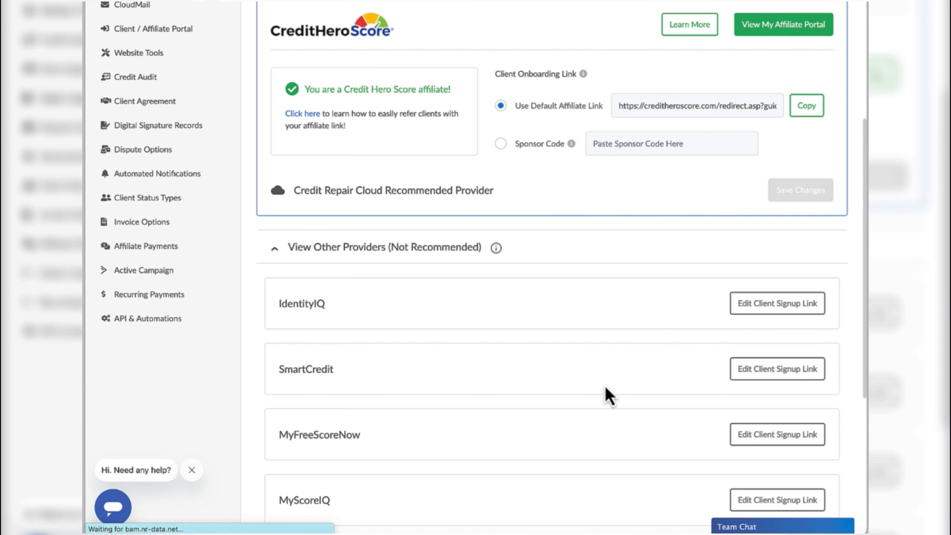
# Replace the SmartCredit client signup link with the copied affiliate link, accepting the compatibility warning, and save it.
pyautogui.click(775, 370)
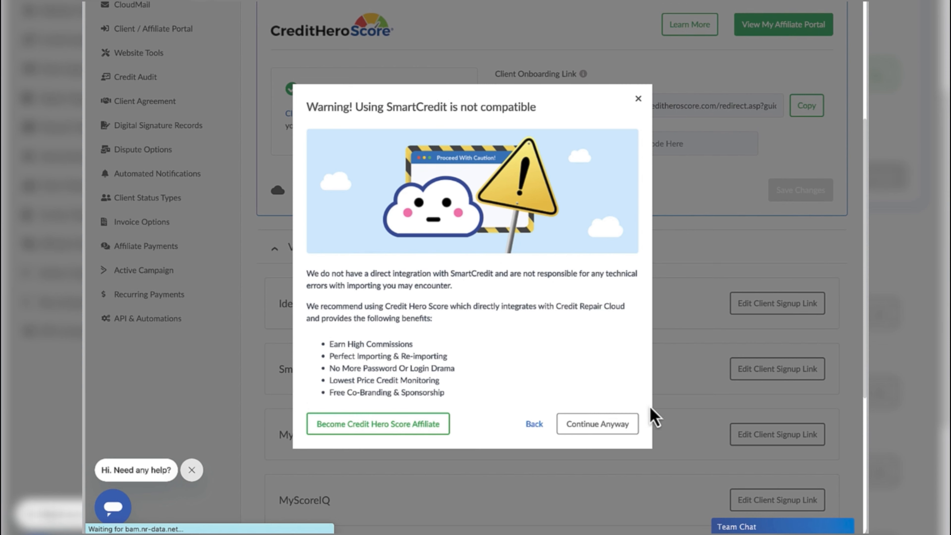
pyautogui.click(606, 429)
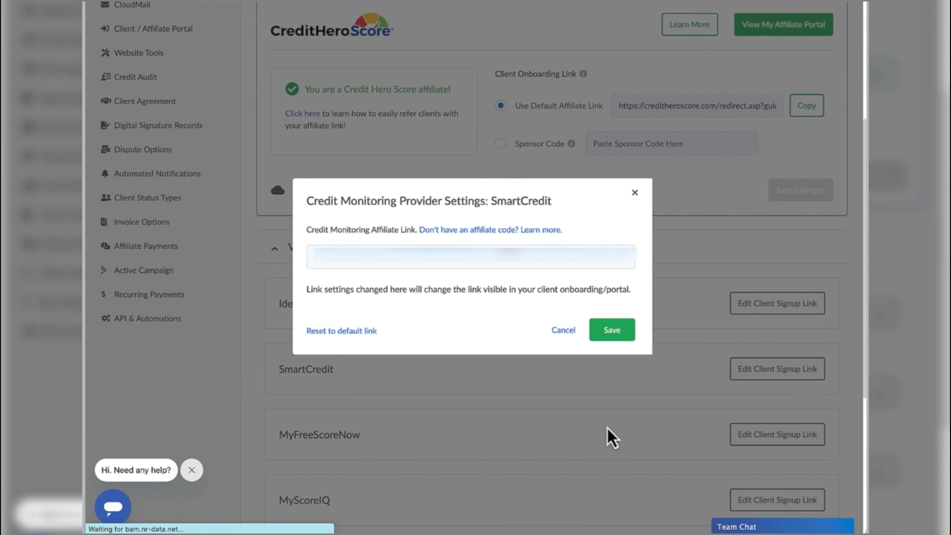
pyautogui.press('super+v')
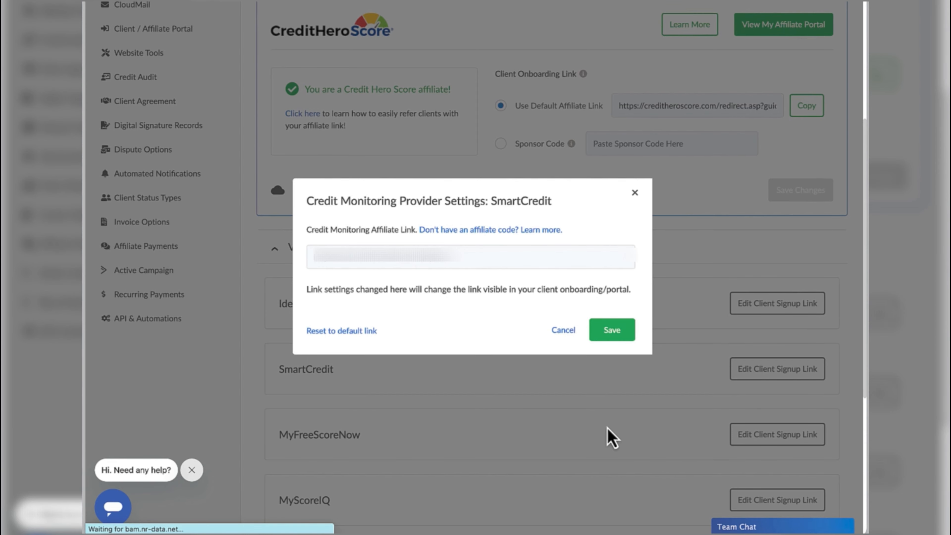
pyautogui.click(613, 334)
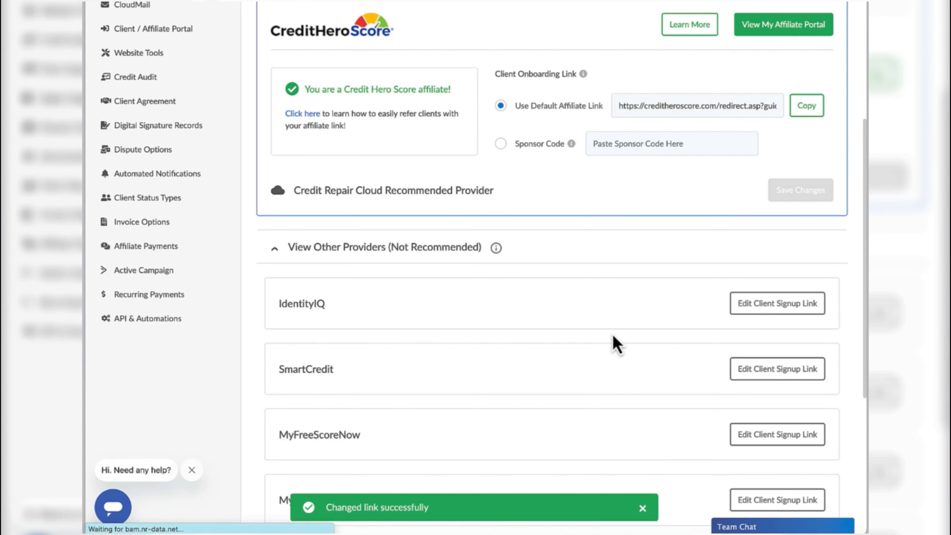
# Open the affiliate link settings for the MyScoreIQ provider, continuing past its compatibility warning.
pyautogui.scroll(-7, 616, 342)
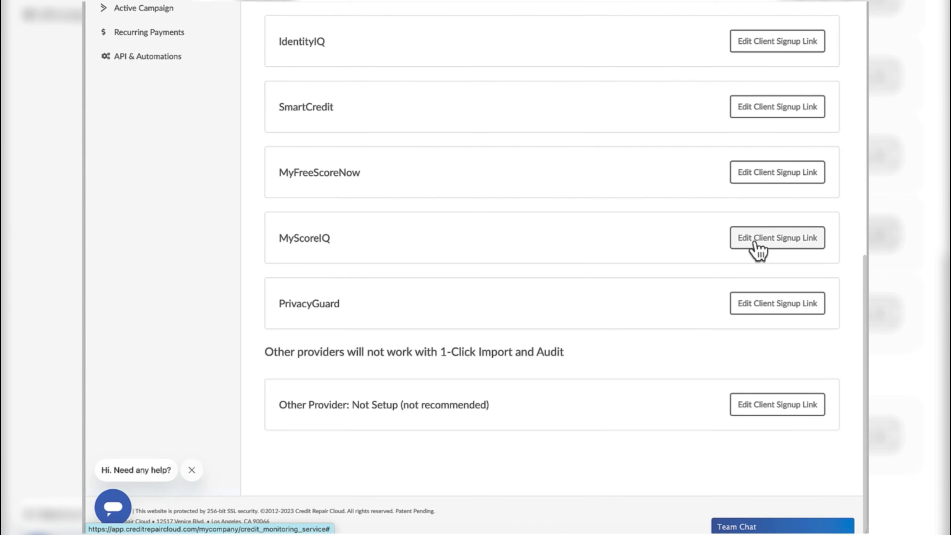
pyautogui.click(764, 248)
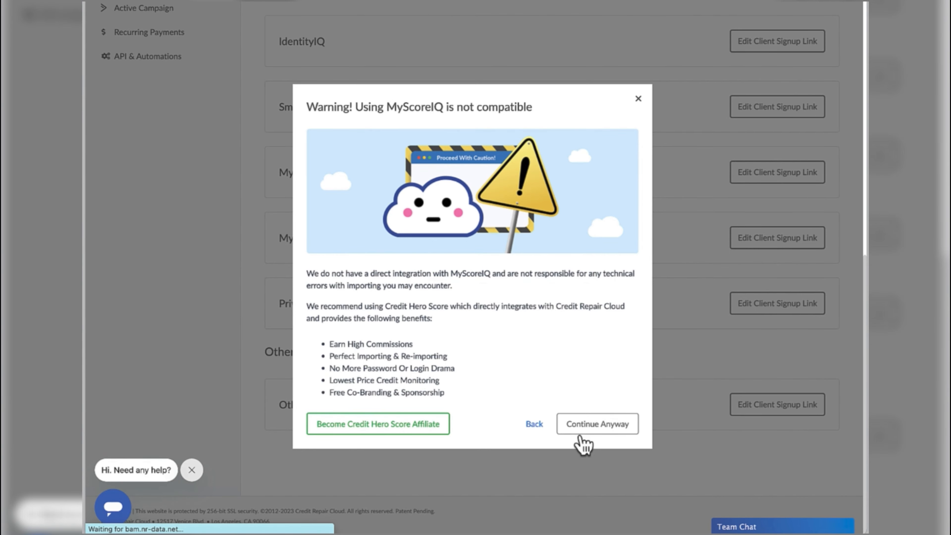
pyautogui.click(592, 427)
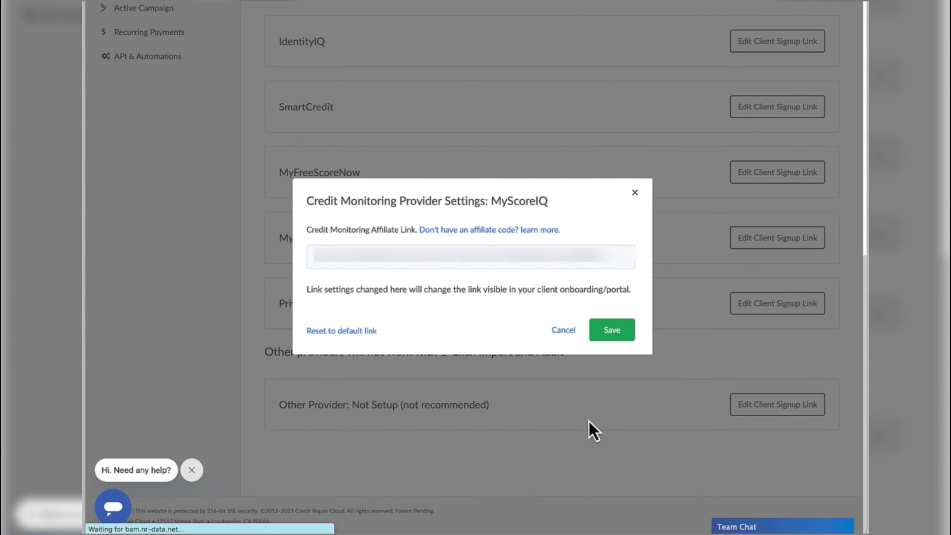
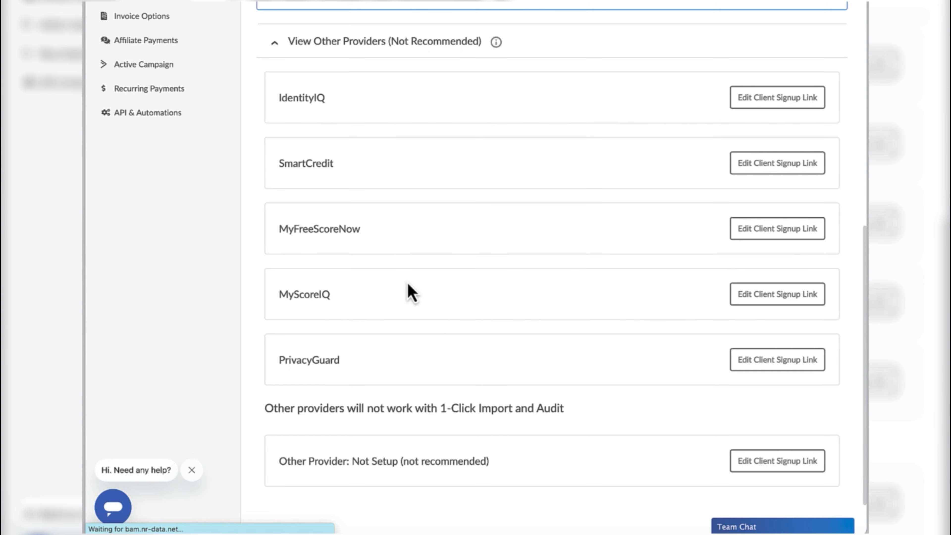
# Review the credit monitoring providers, from the recommended Credit Hero Score section to the not-recommended and other provider entries.
pyautogui.scroll(-3, 412, 294)
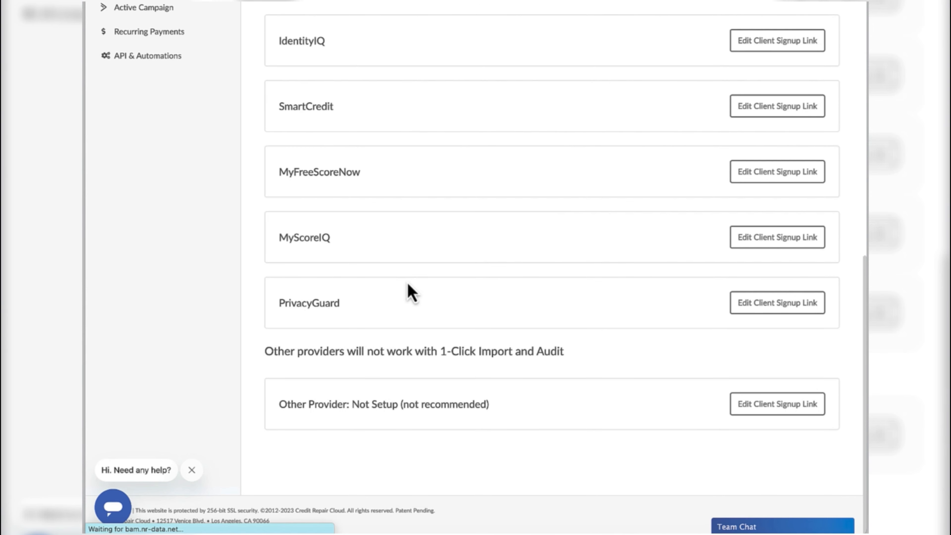
pyautogui.scroll(4, 410, 294)
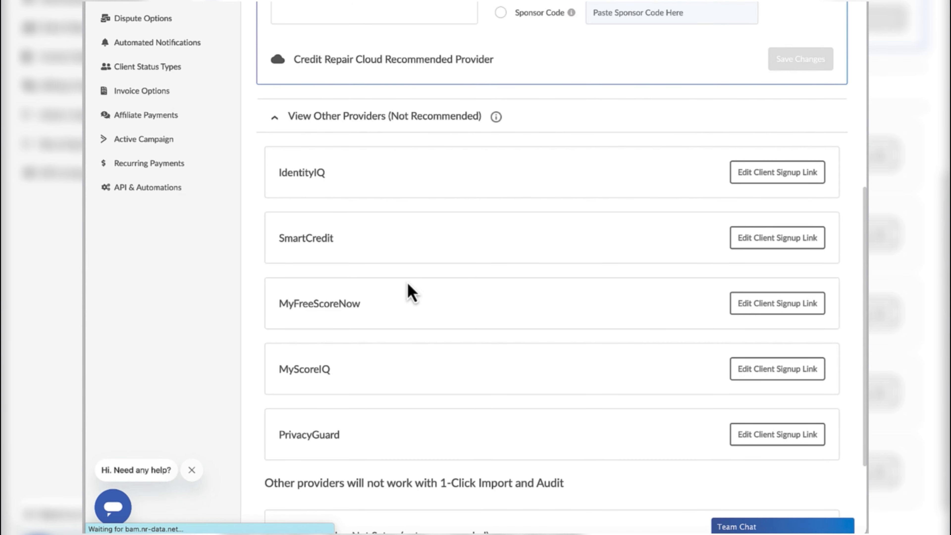
pyautogui.scroll(-1, 412, 294)
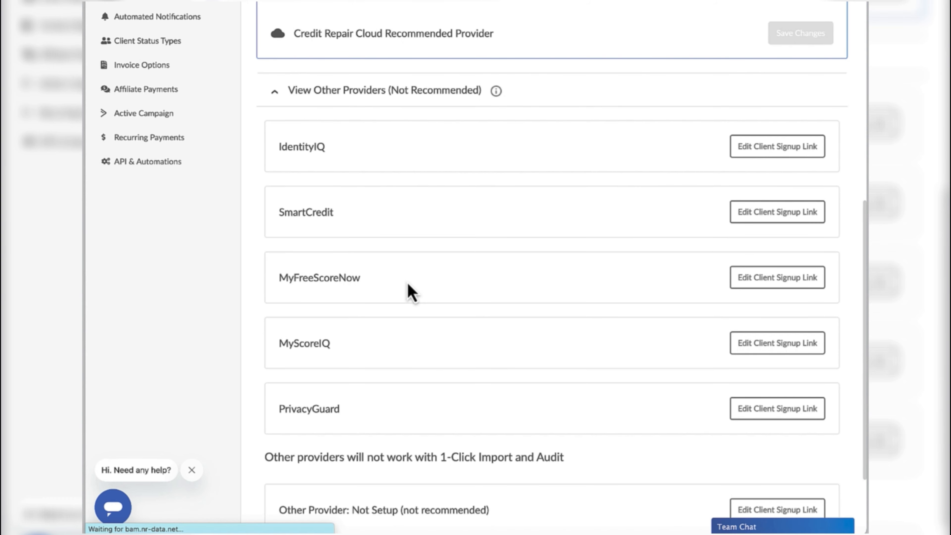
pyautogui.scroll(6, 411, 294)
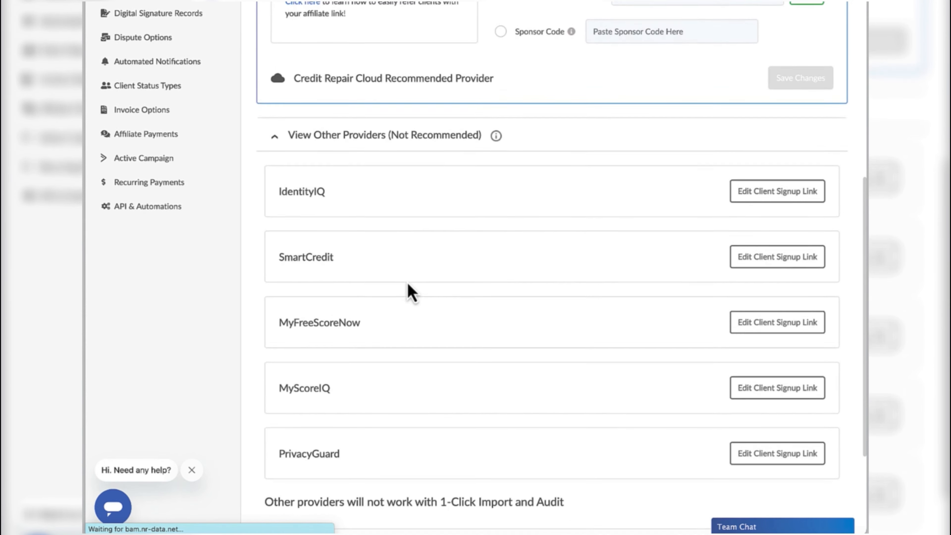
pyautogui.scroll(8, 411, 294)
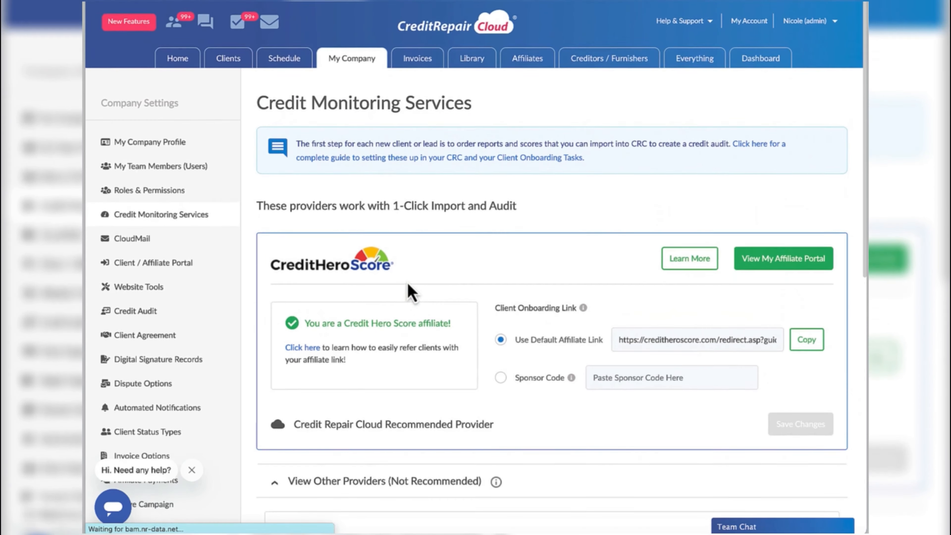
pyautogui.scroll(-1, 412, 292)
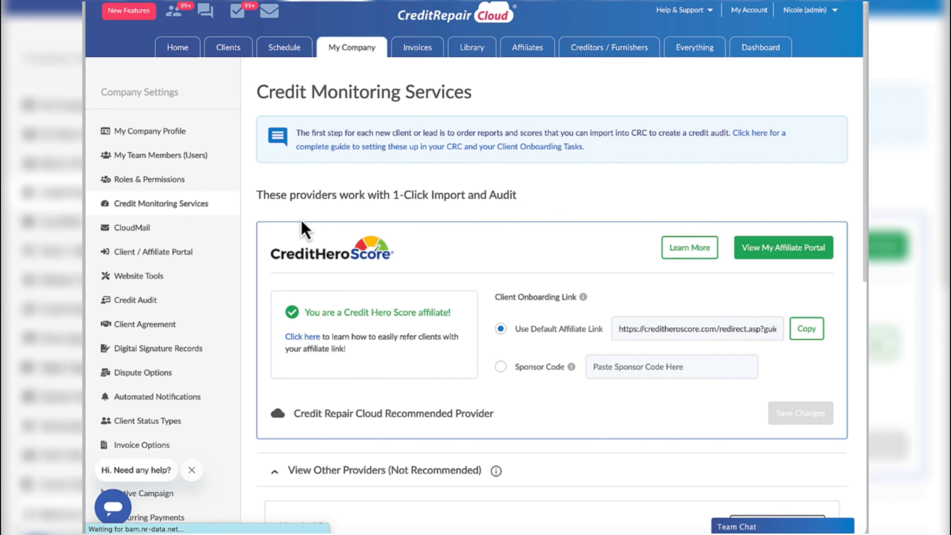
pyautogui.scroll(-8, 396, 294)
pyautogui.scroll(-2, 396, 288)
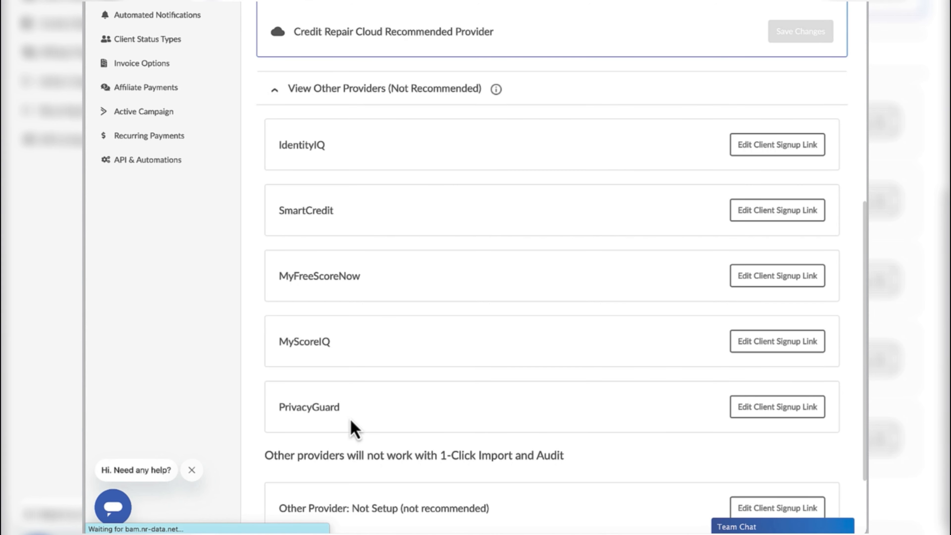
# Open the CloudMail company settings, review the mailing defaults and pricing, and open the option to add funds.
pyautogui.scroll(10, 353, 429)
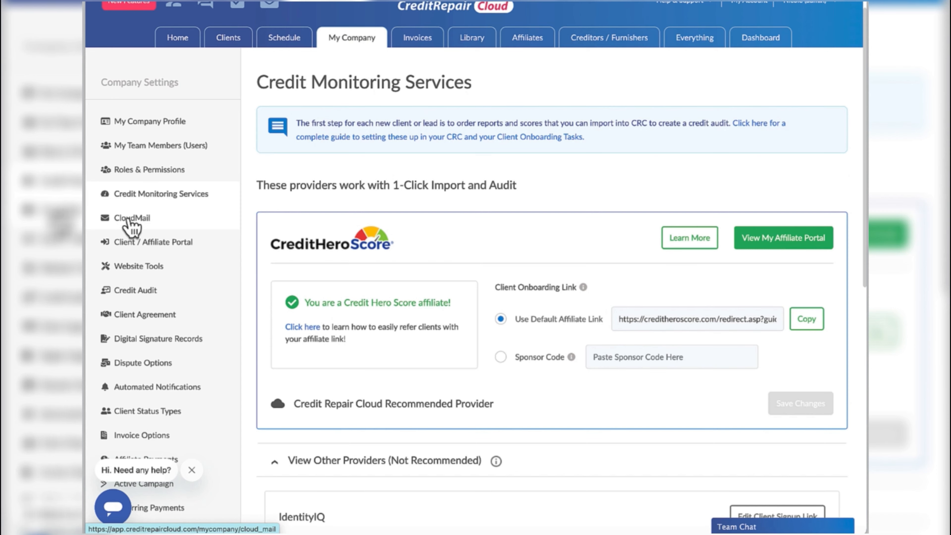
pyautogui.click(130, 221)
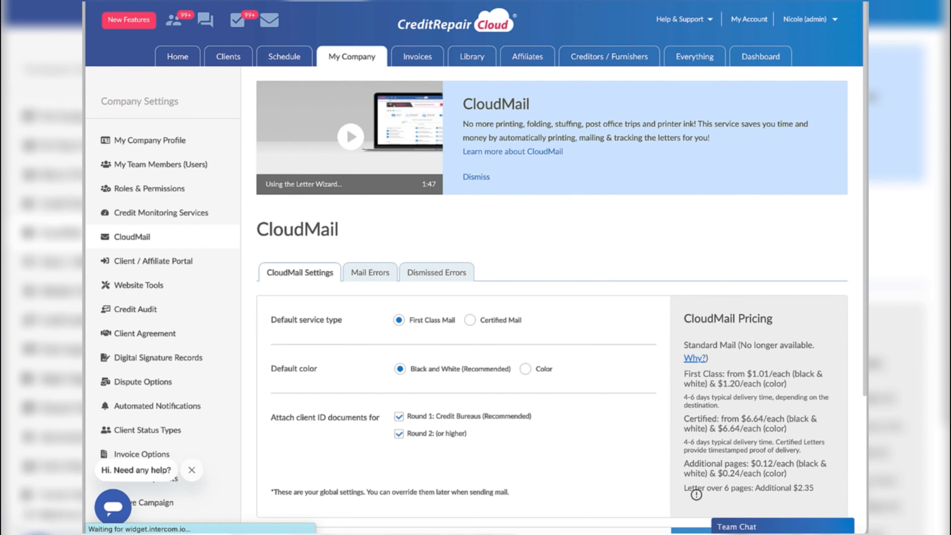
pyautogui.scroll(-5, 586, 393)
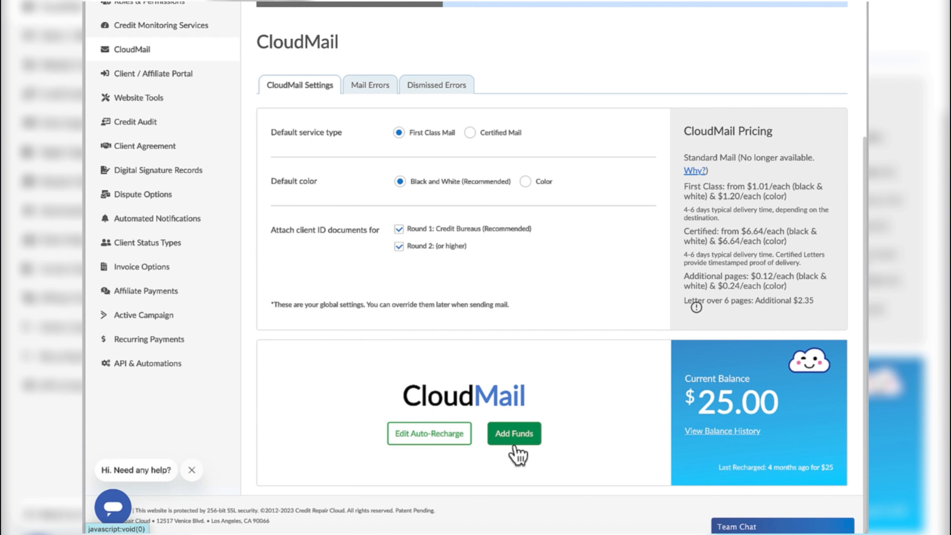
pyautogui.click(525, 436)
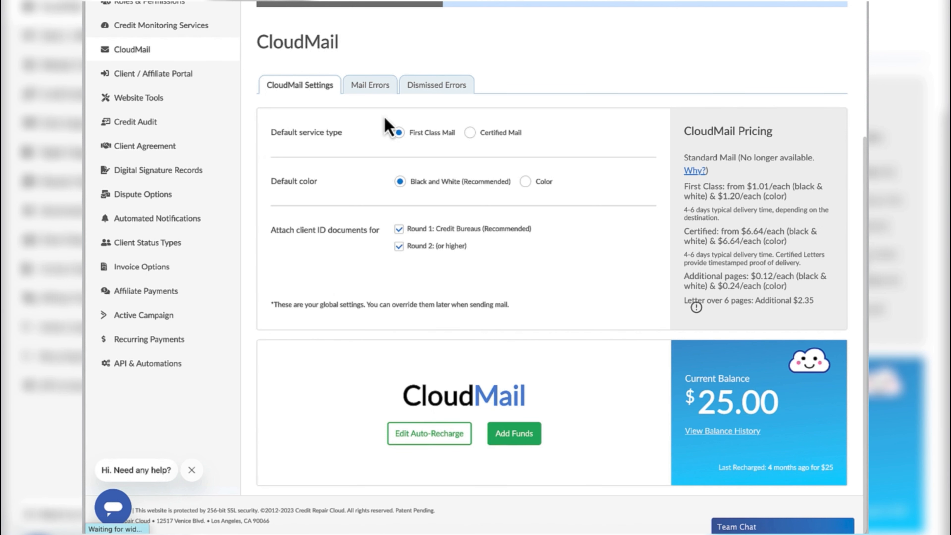
# Check CloudMail's Mail Errors and Dismissed Errors lists, and return to the CloudMail Settings view.
pyautogui.click(370, 89)
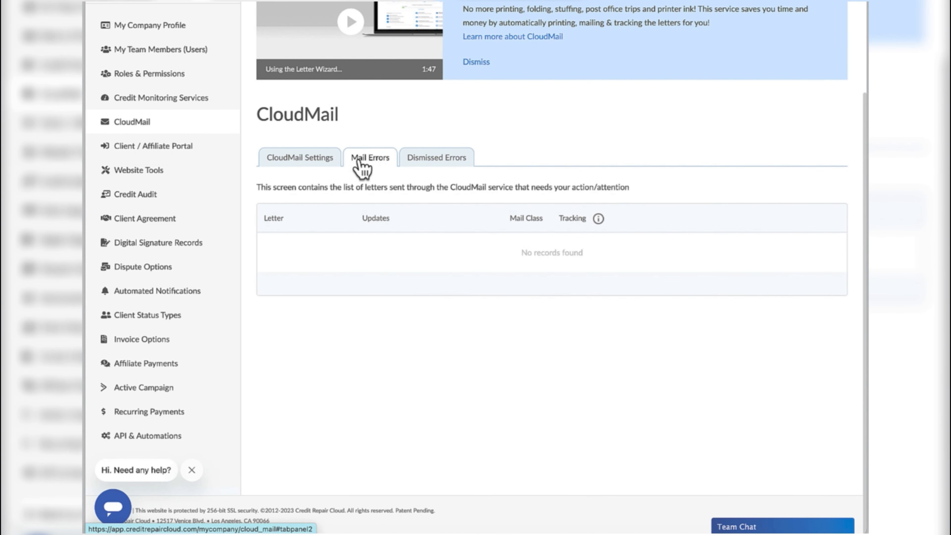
pyautogui.click(437, 162)
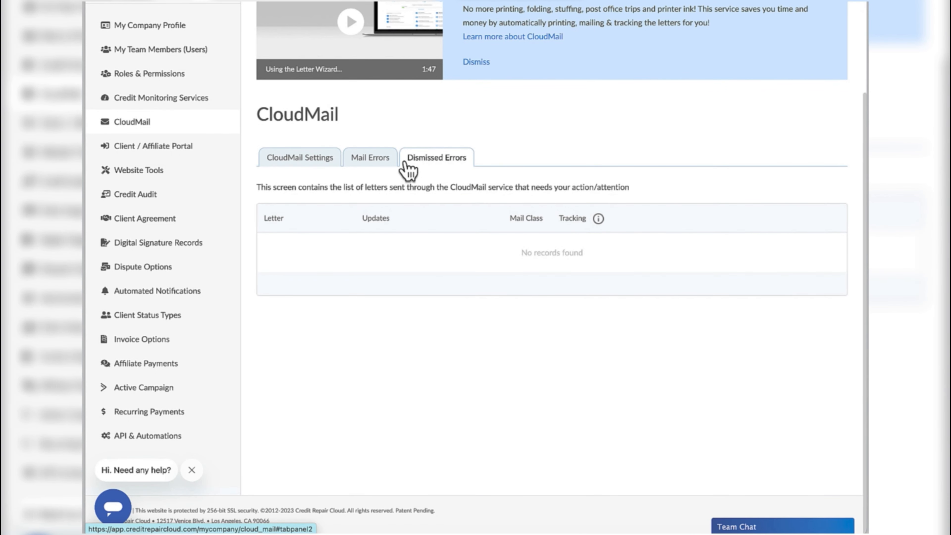
pyautogui.click(296, 161)
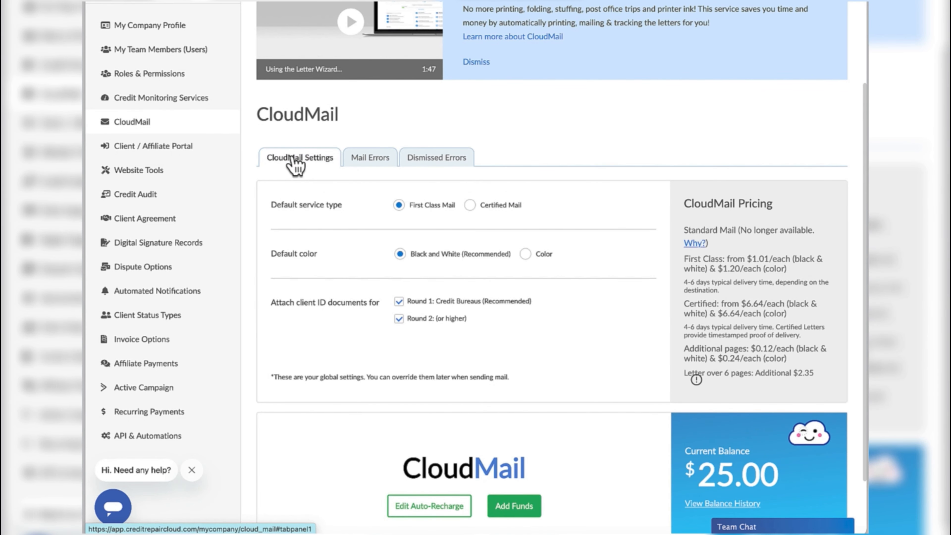
pyautogui.scroll(-2, 296, 165)
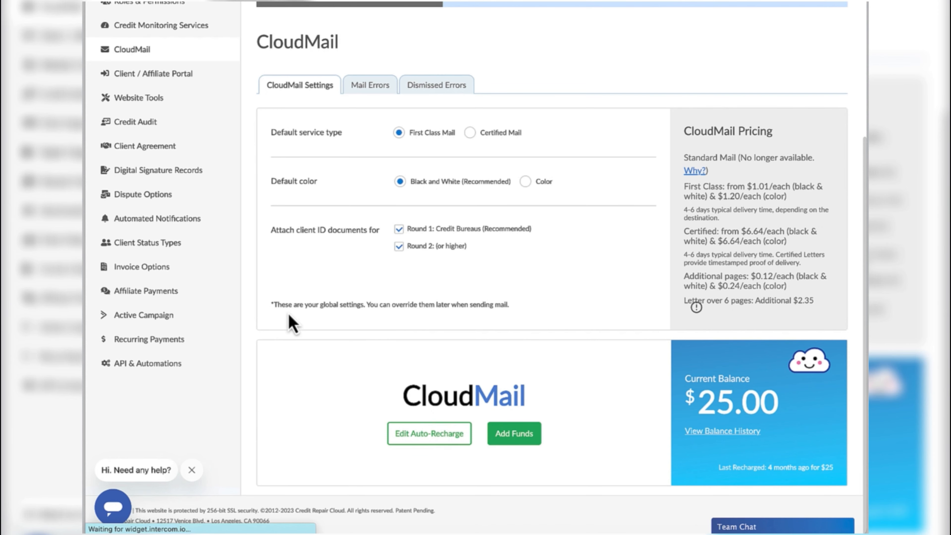
# Open the Client / Affiliate Portal options and view the portal logo section.
pyautogui.scroll(1, 178, 108)
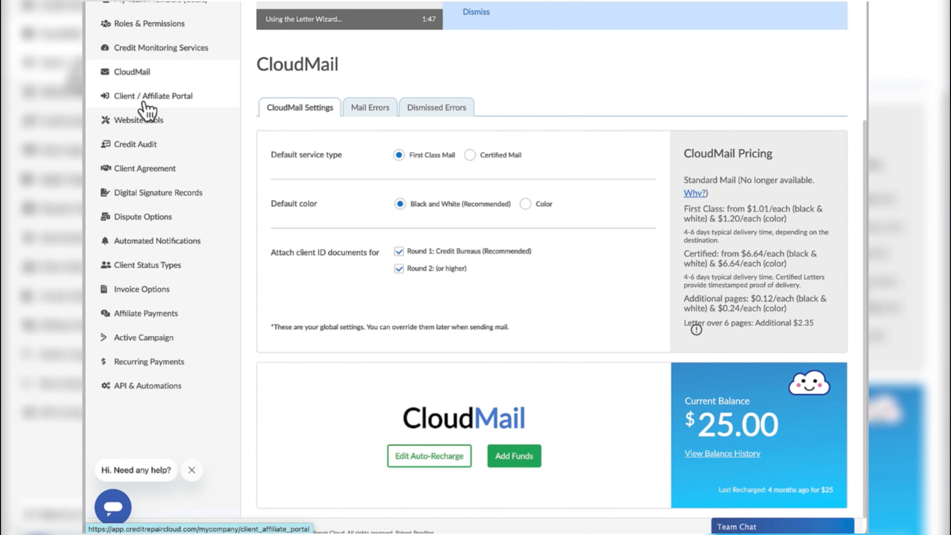
pyautogui.scroll(4, 148, 108)
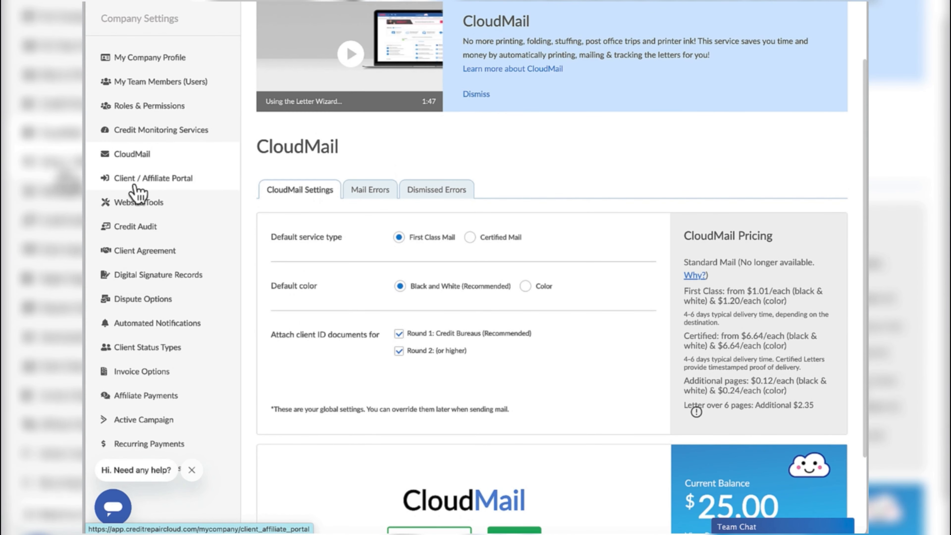
pyautogui.click(130, 181)
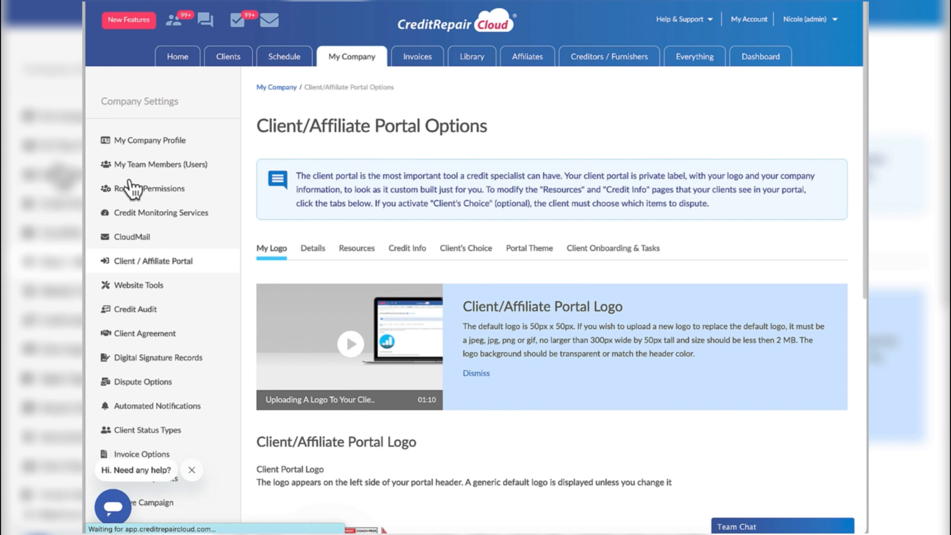
pyautogui.scroll(-5, 131, 189)
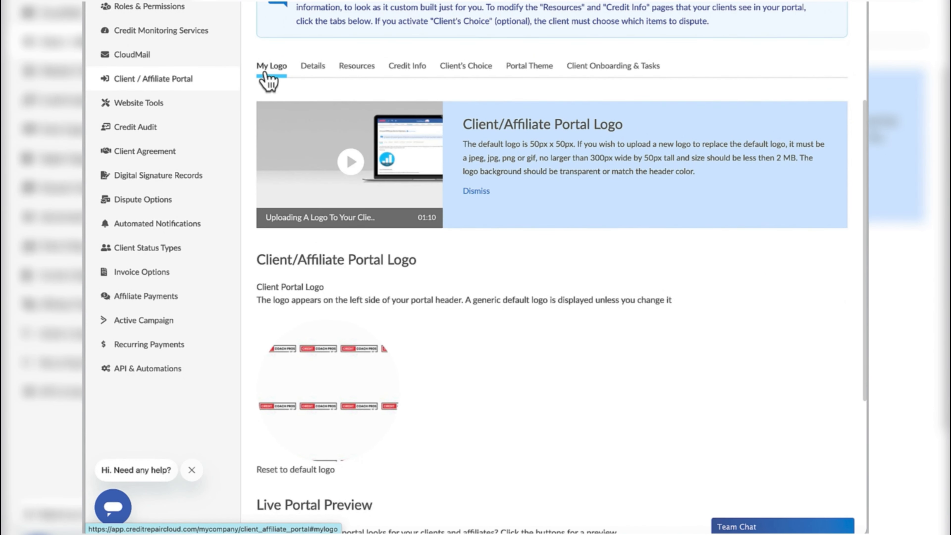
# Open the file chooser for replacing the client portal logo, and cancel it without selecting an image.
pyautogui.moveTo(315, 449)
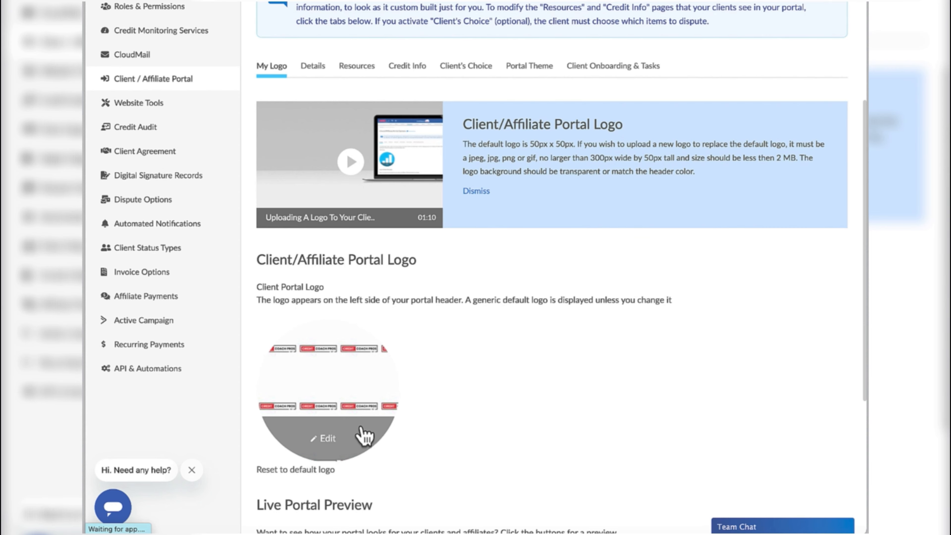
pyautogui.scroll(-2, 365, 435)
pyautogui.scroll(-1, 363, 434)
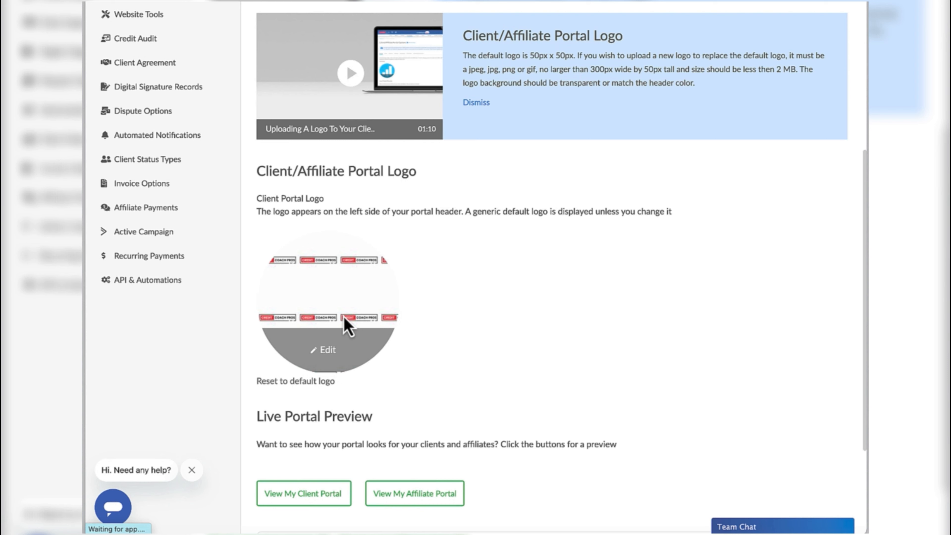
pyautogui.click(326, 353)
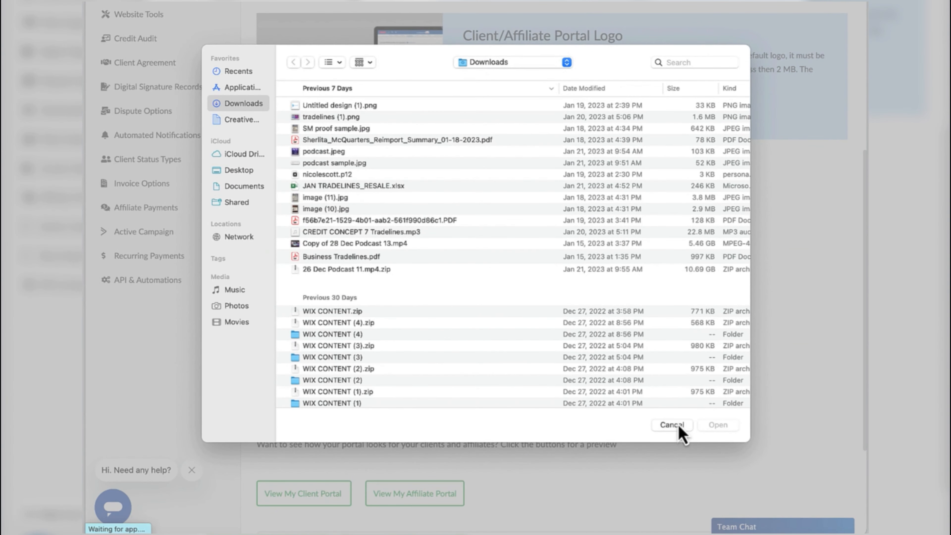
pyautogui.click(672, 424)
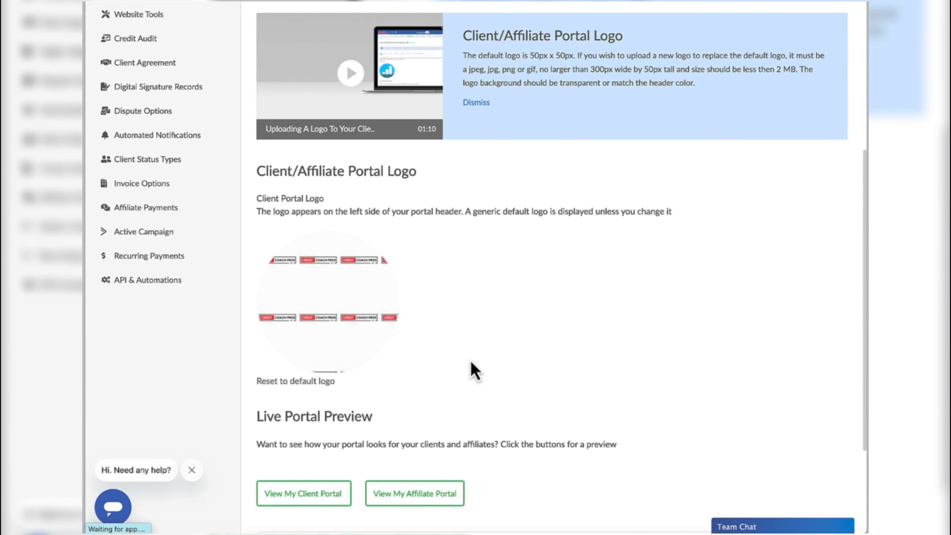
# Open the live preview of the client portal.
pyautogui.scroll(-5, 471, 363)
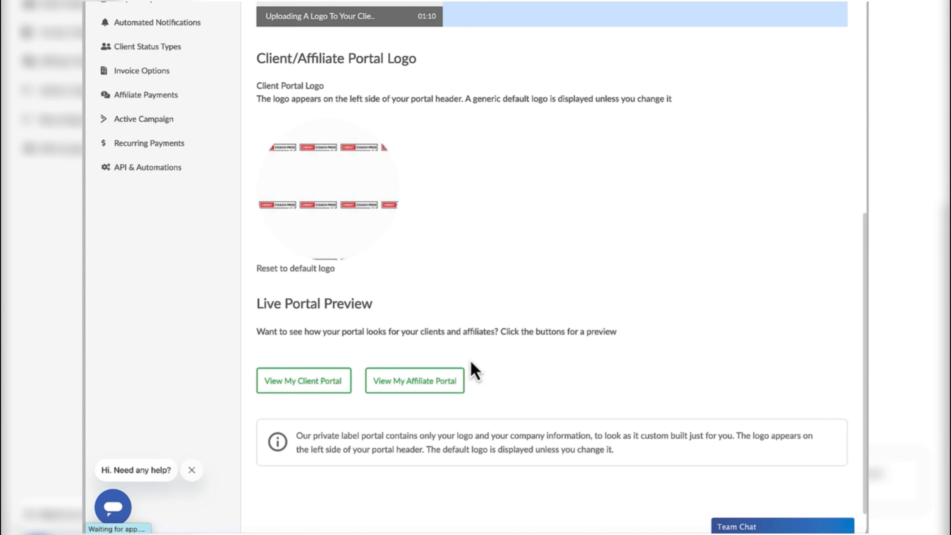
pyautogui.click(299, 391)
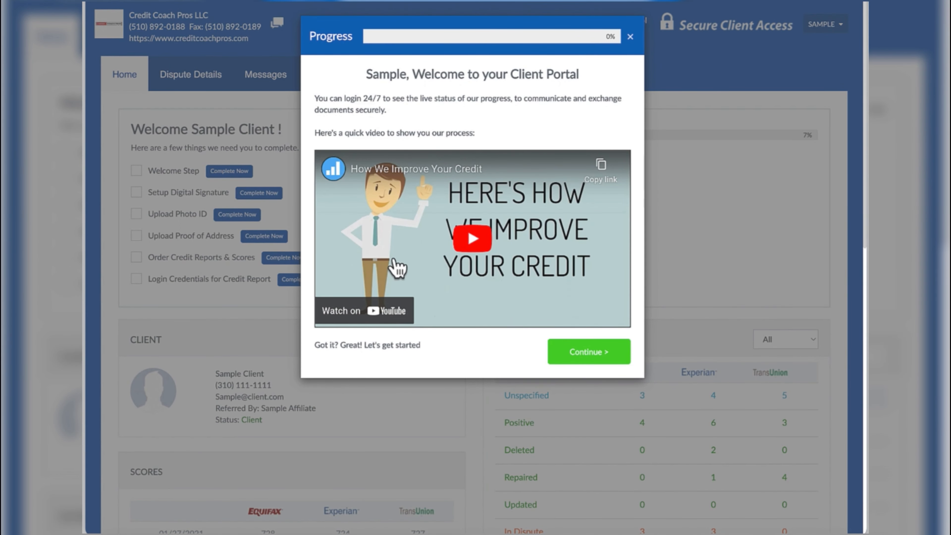
# Dismiss the welcome popup in the client portal preview, and open the live preview of the affiliate portal.
pyautogui.click(631, 37)
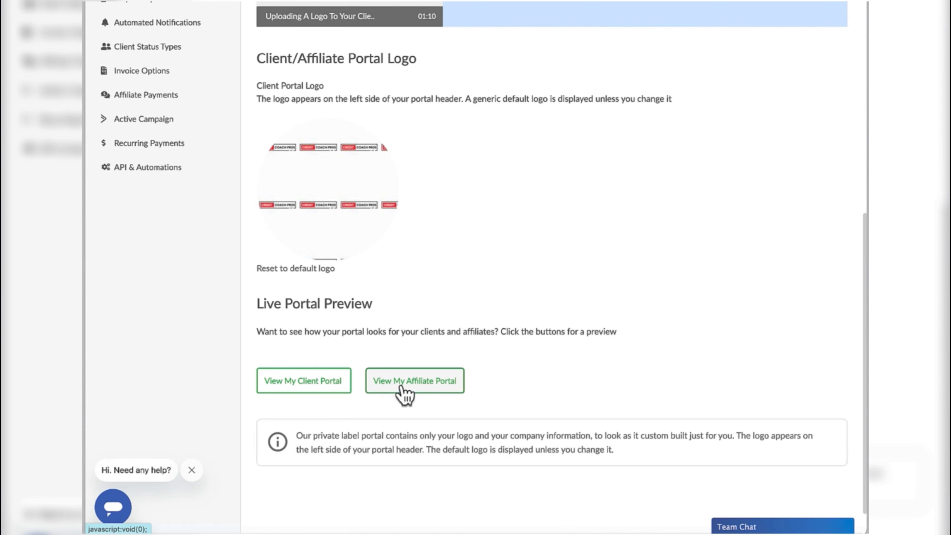
pyautogui.click(402, 385)
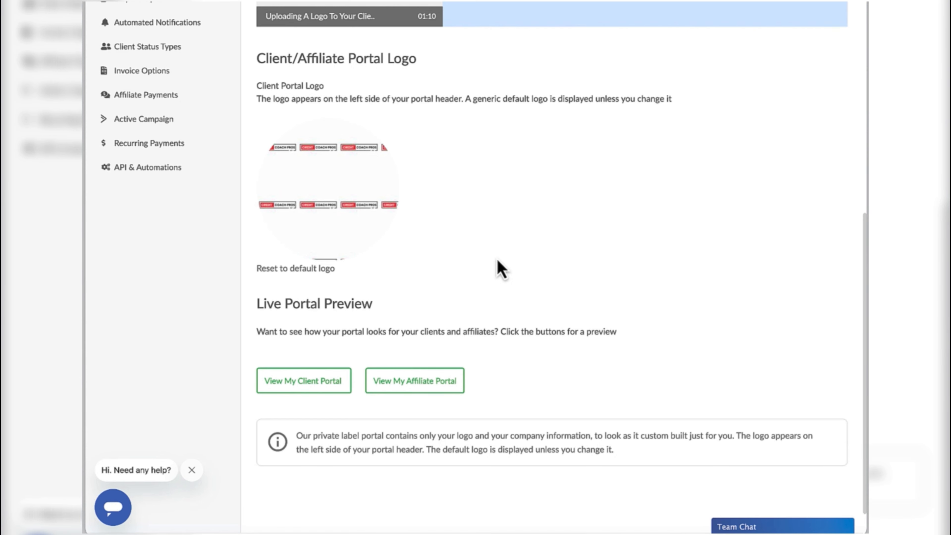
# Review the client portal's Details display options, and check the client portal in its live preview, dismissing the welcome popup.
pyautogui.scroll(3, 501, 269)
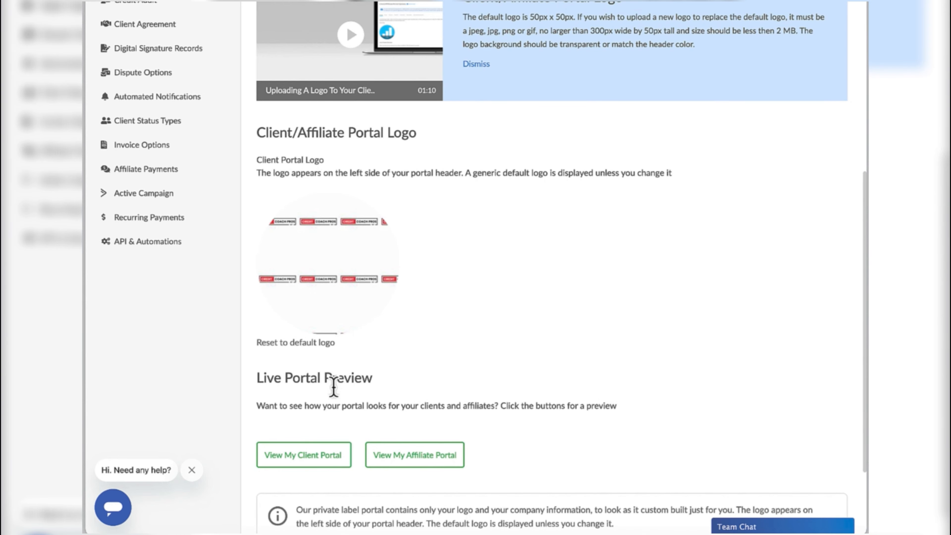
pyautogui.scroll(8, 503, 431)
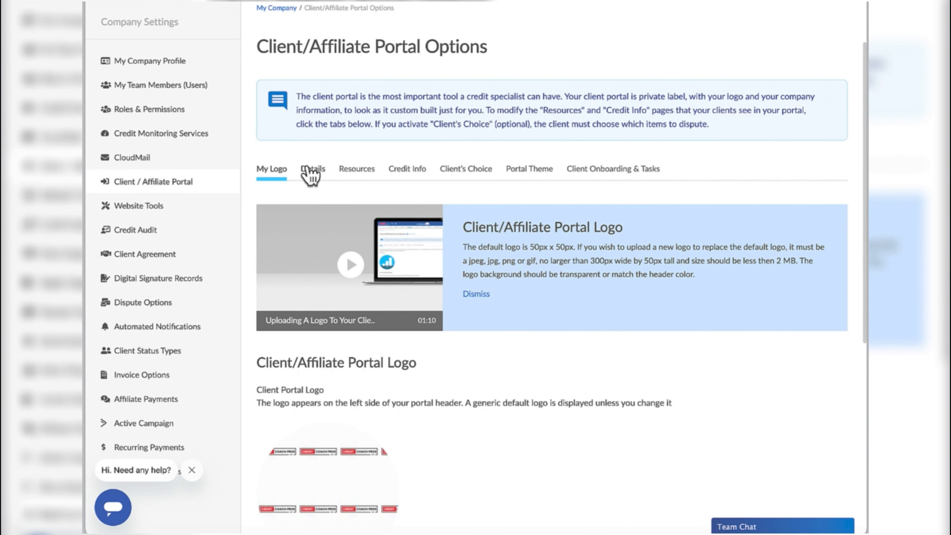
pyautogui.click(315, 176)
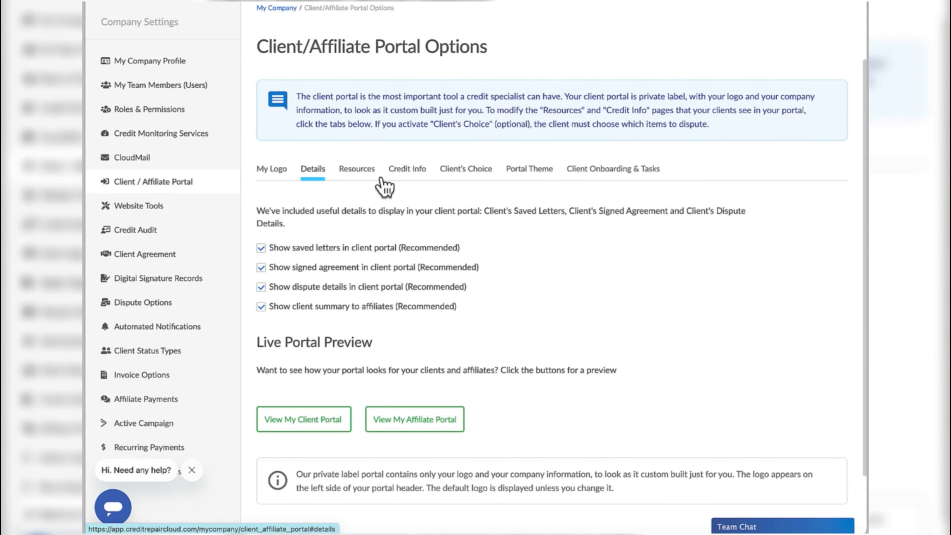
pyautogui.scroll(-2, 574, 285)
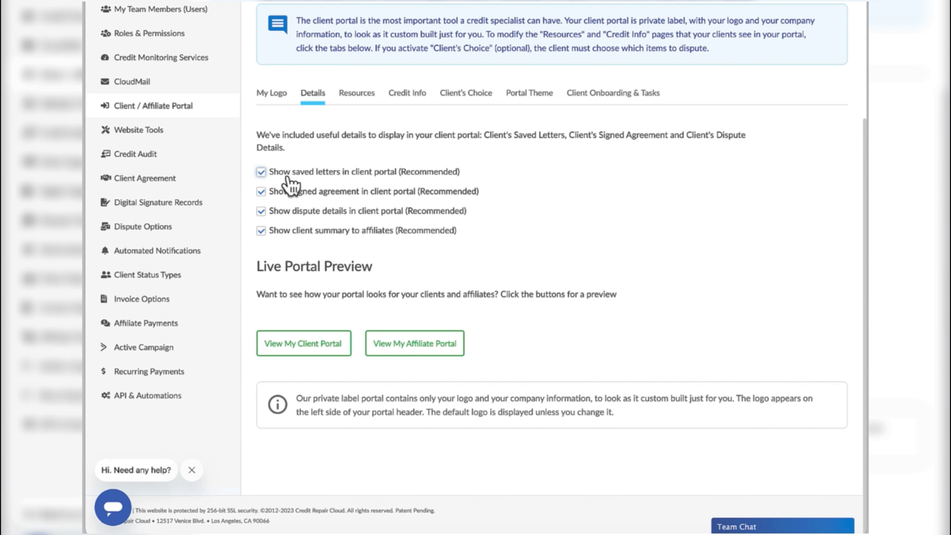
pyautogui.click(308, 358)
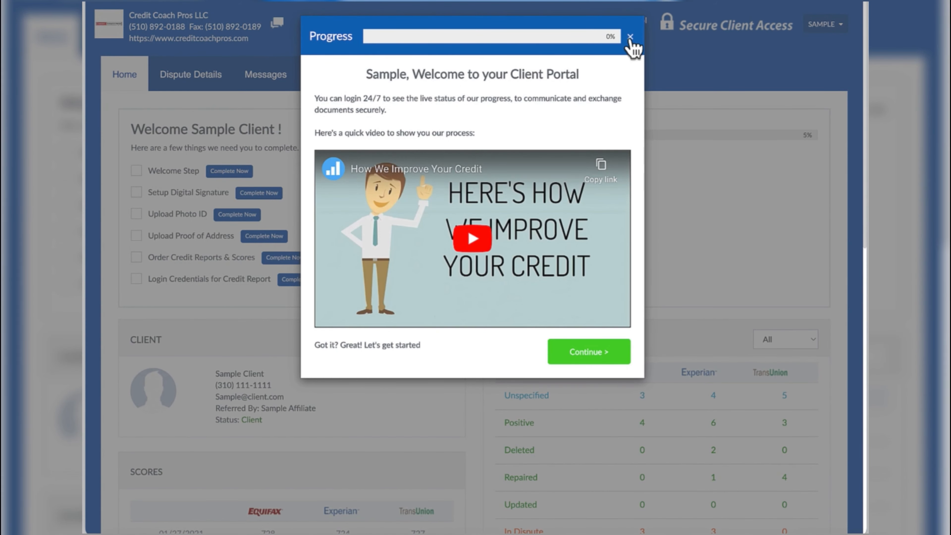
pyautogui.click(630, 37)
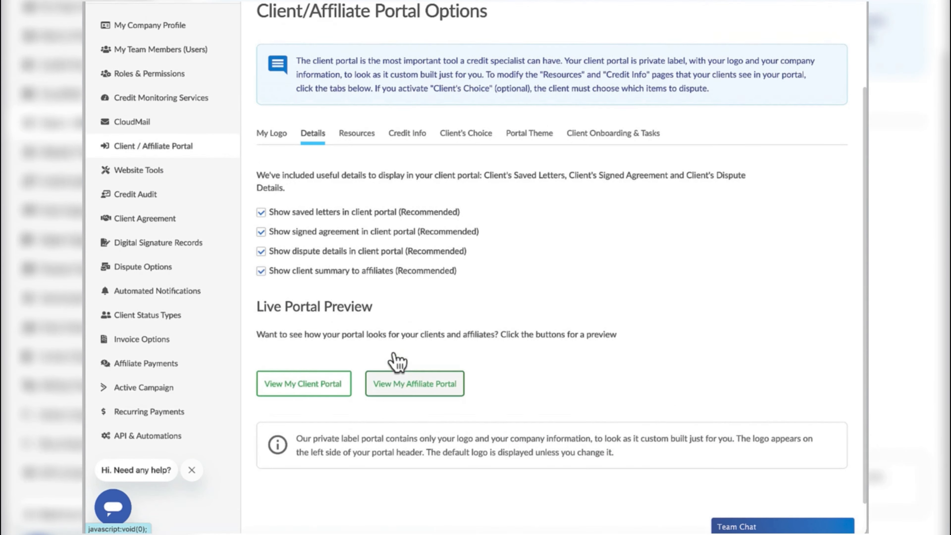
# View the portal's Resources options and the editable Client Resources list, and return to the Client/Affiliate Portal Options.
pyautogui.scroll(3, 393, 361)
pyautogui.scroll(-1, 374, 300)
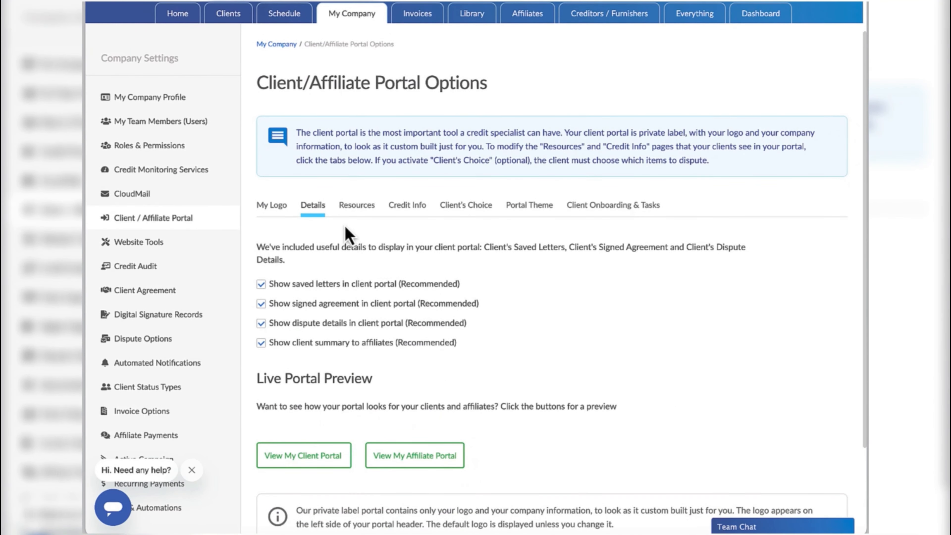
pyautogui.click(362, 208)
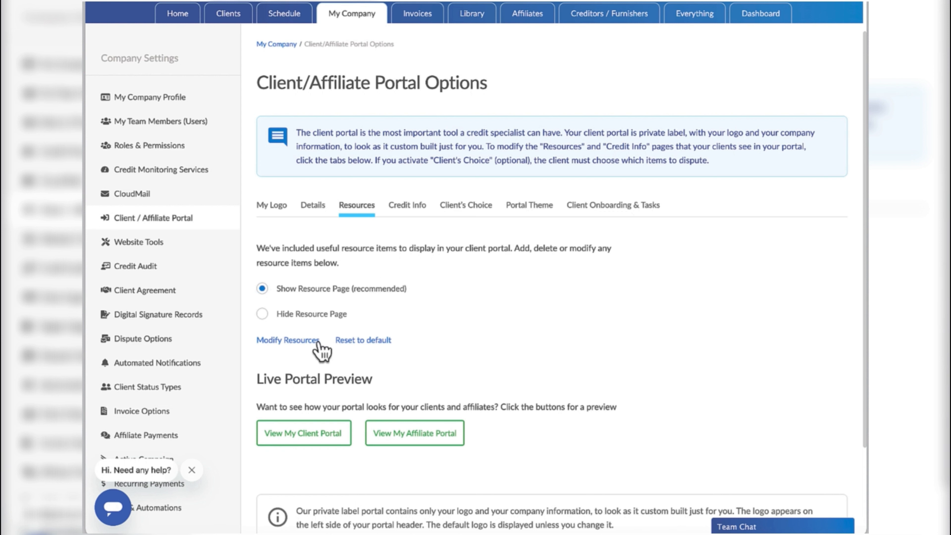
pyautogui.click(278, 347)
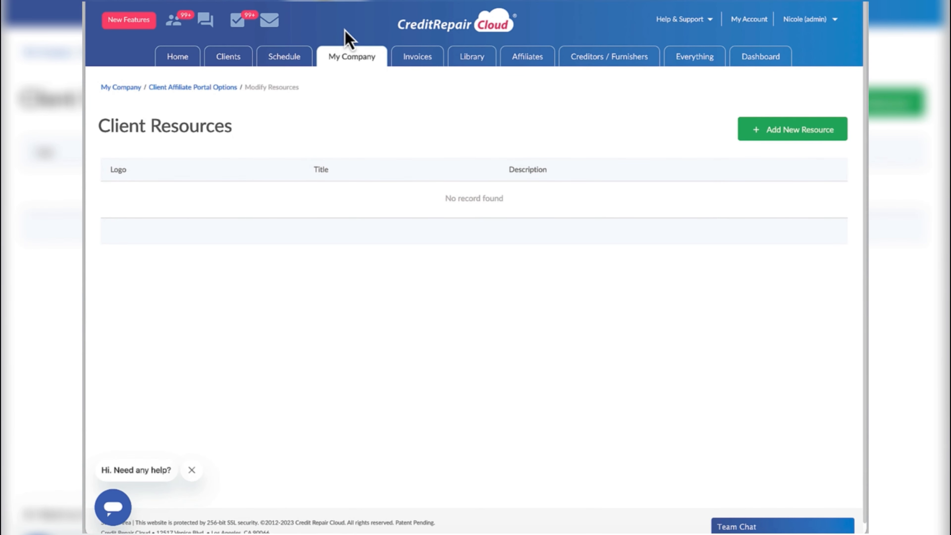
pyautogui.click(217, 87)
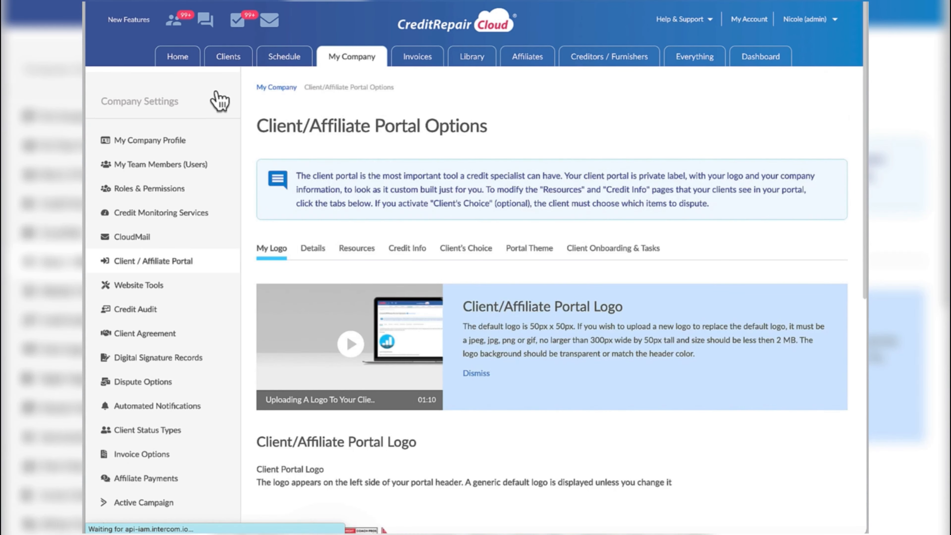
# Review the Resources page options again, and view the Credit Info page options.
pyautogui.scroll(-2, 449, 239)
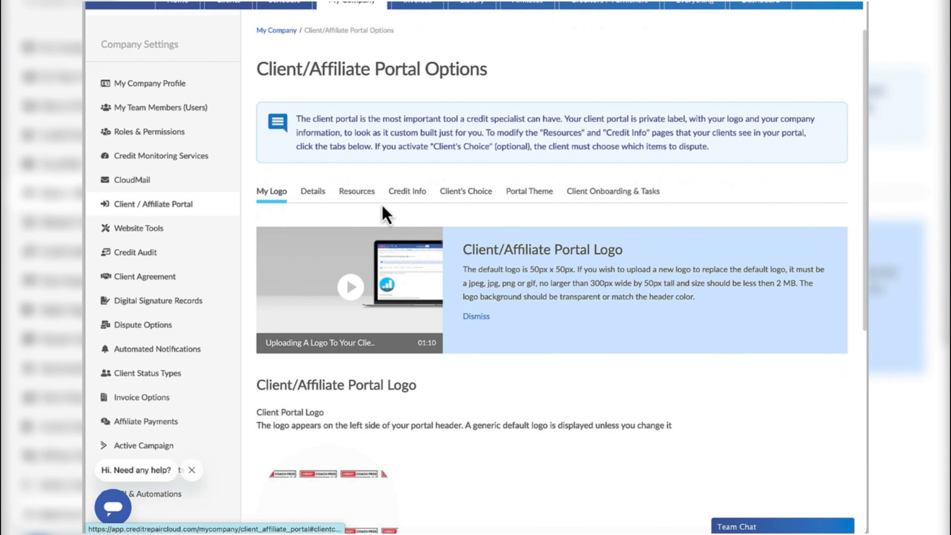
pyautogui.click(359, 193)
pyautogui.scroll(-3, 474, 306)
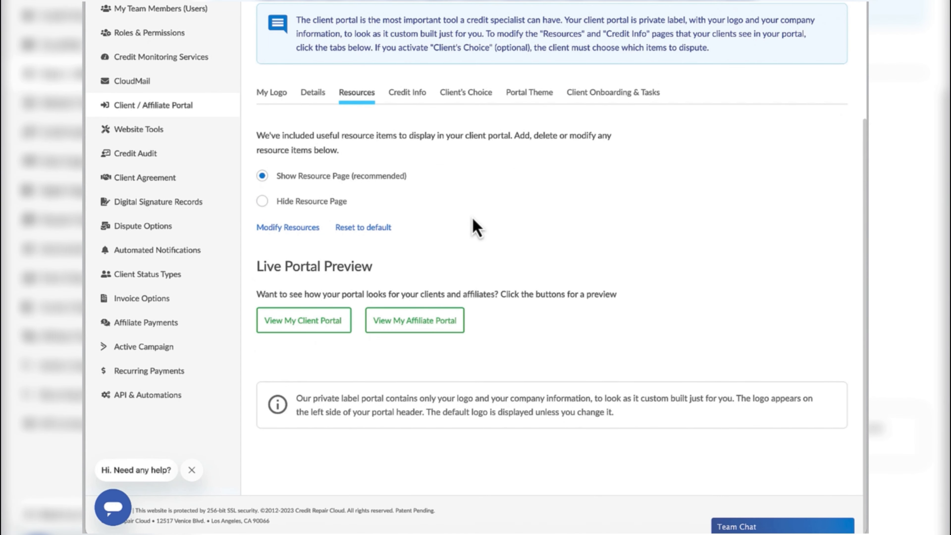
pyautogui.scroll(2, 476, 229)
pyautogui.click(406, 149)
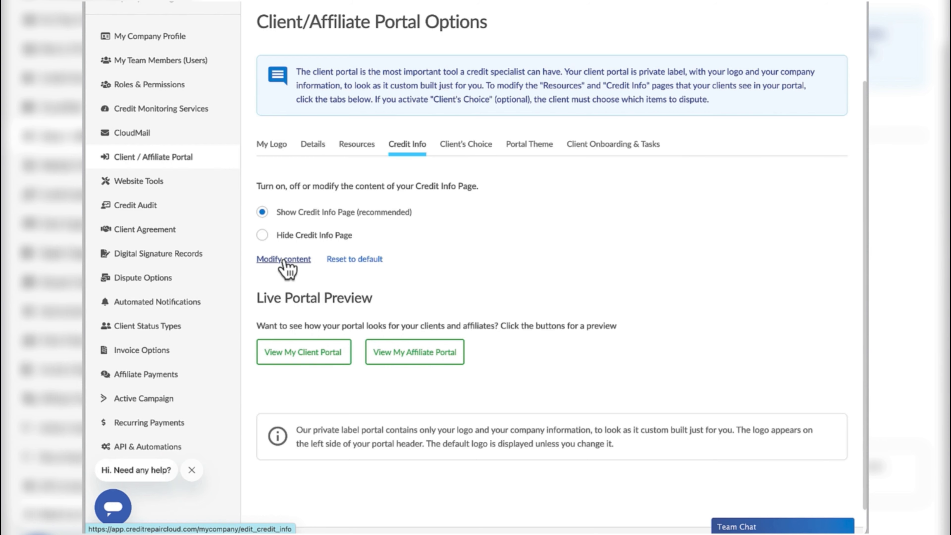
# Review the Client's Choice setting, and open the Portal Theme options.
pyautogui.click(464, 149)
pyautogui.scroll(-4, 464, 149)
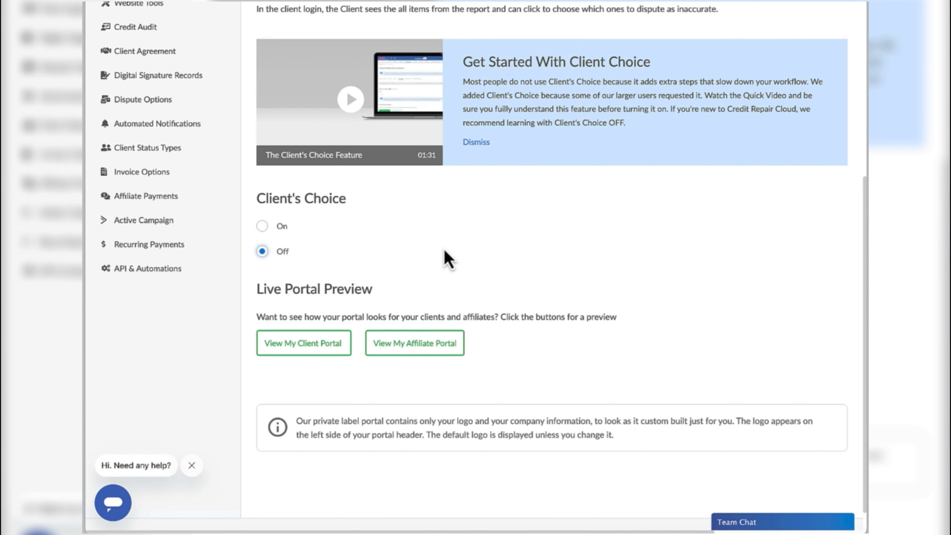
pyautogui.scroll(5, 444, 250)
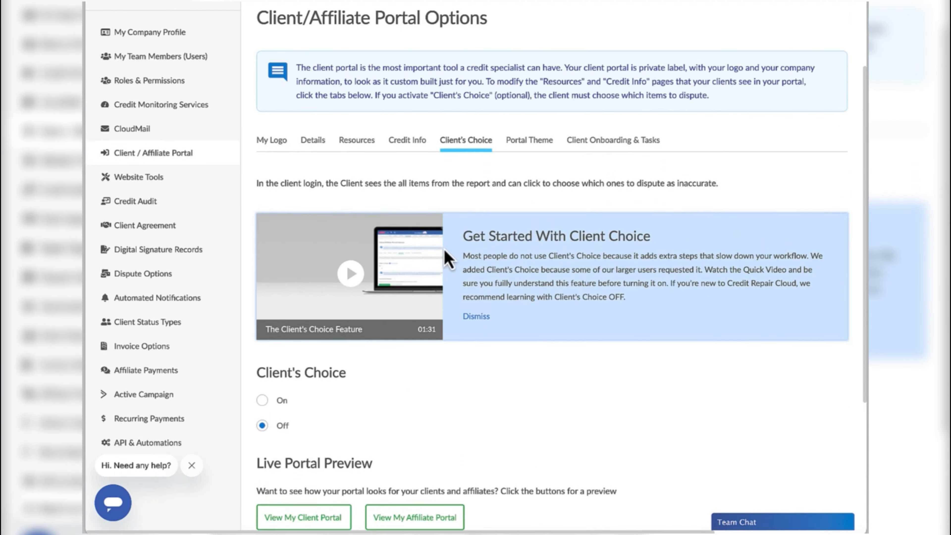
pyautogui.click(535, 147)
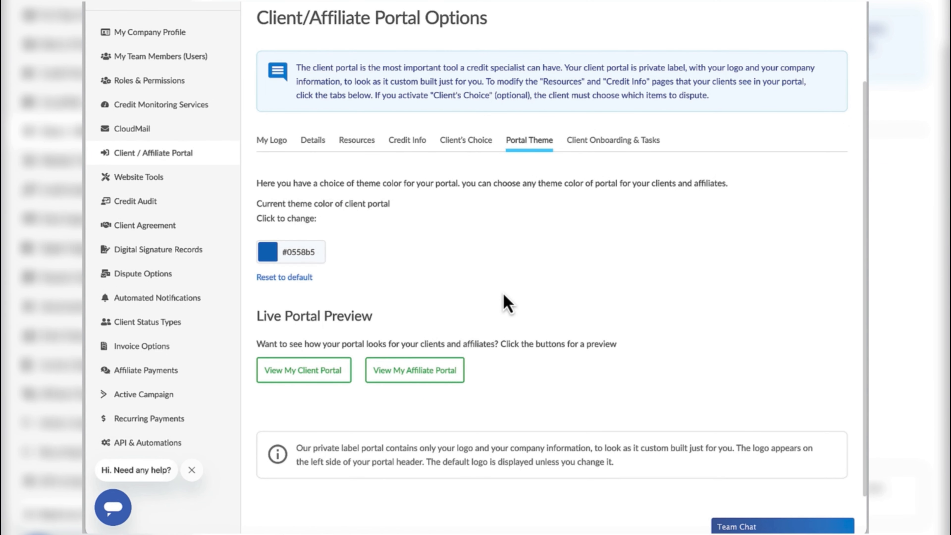
# Set the portal theme color to black (000000), and check it in the client portal preview.
pyautogui.click(268, 250)
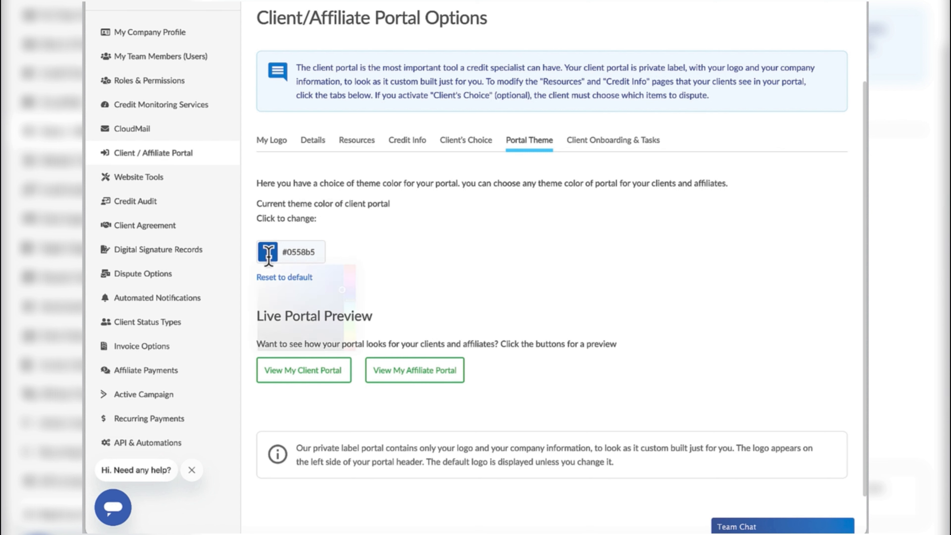
pyautogui.moveTo(259, 340); pyautogui.dragTo(255, 352)
pyautogui.click(458, 262)
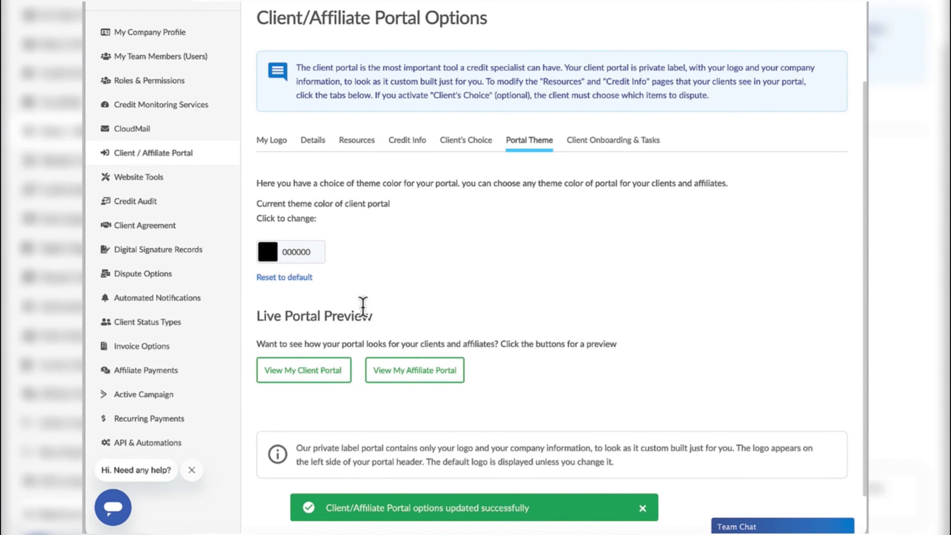
pyautogui.click(310, 371)
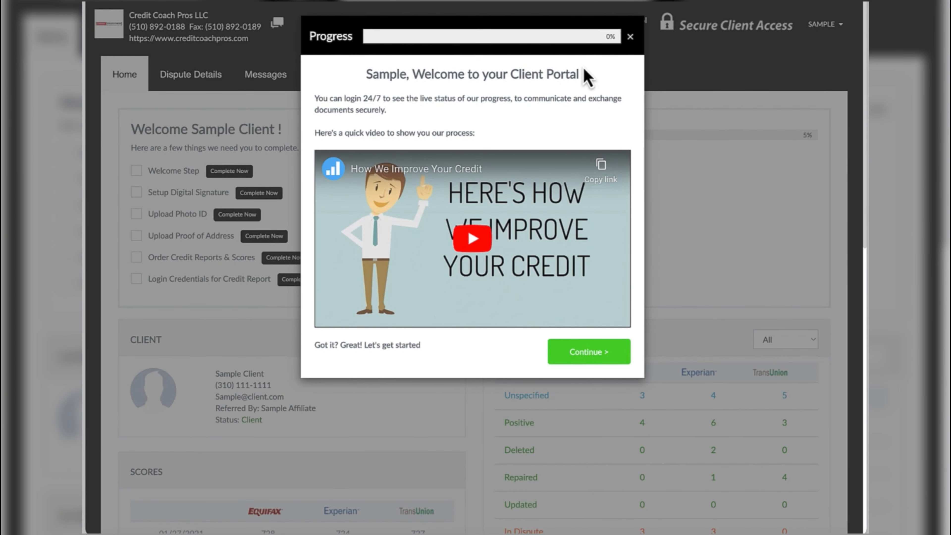
pyautogui.click(630, 36)
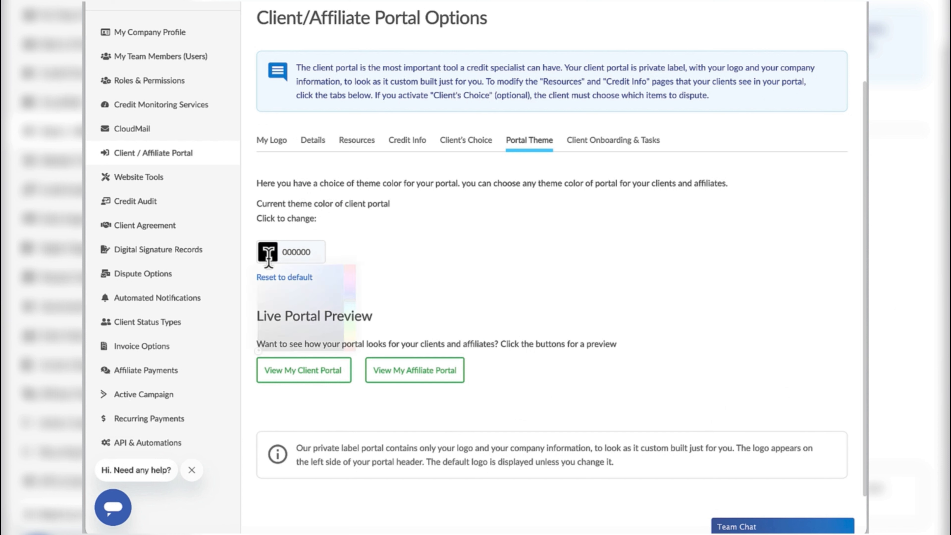
# Set the portal theme color to dark gray, #414447.
pyautogui.click(267, 251)
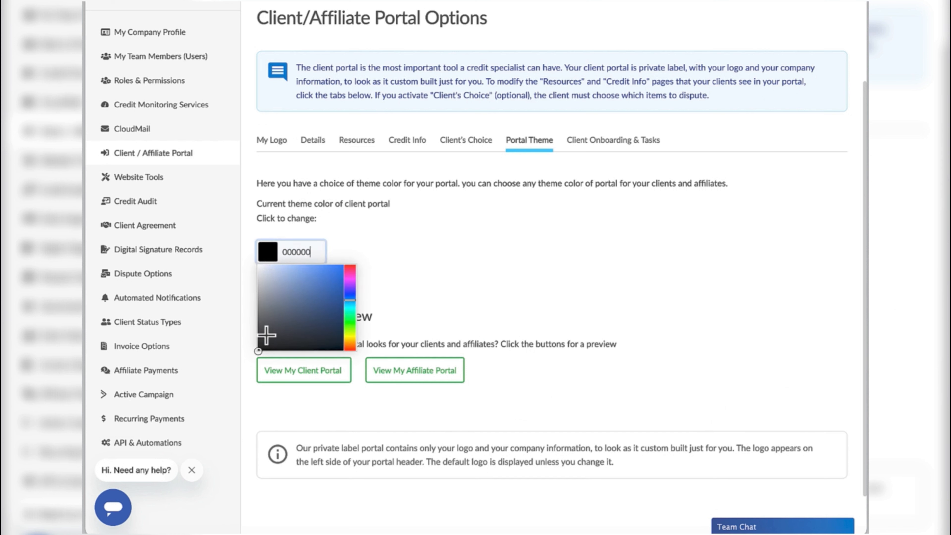
pyautogui.click(263, 349)
pyautogui.click(266, 328)
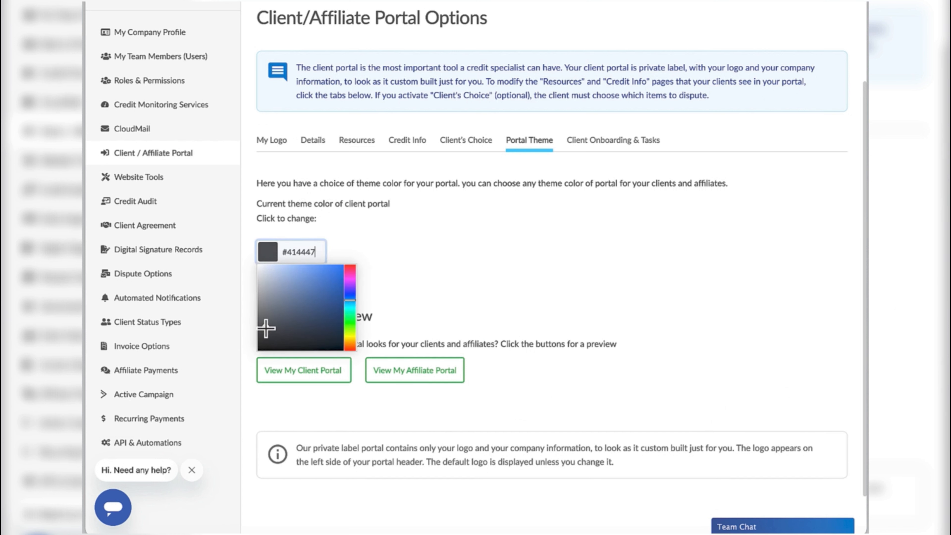
pyautogui.click(463, 265)
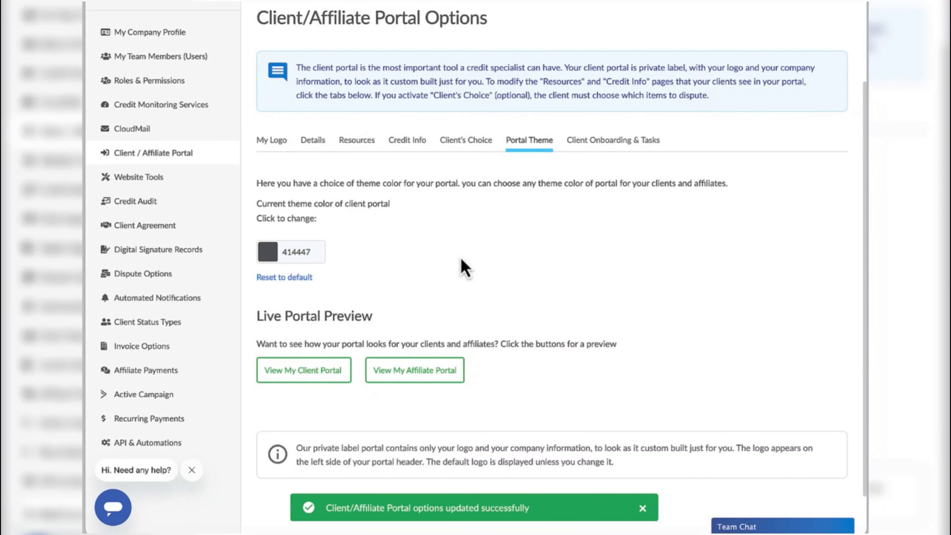
# Check the dark gray theme in the client portal and affiliate portal previews, and return to the Portal Theme options.
pyautogui.click(294, 373)
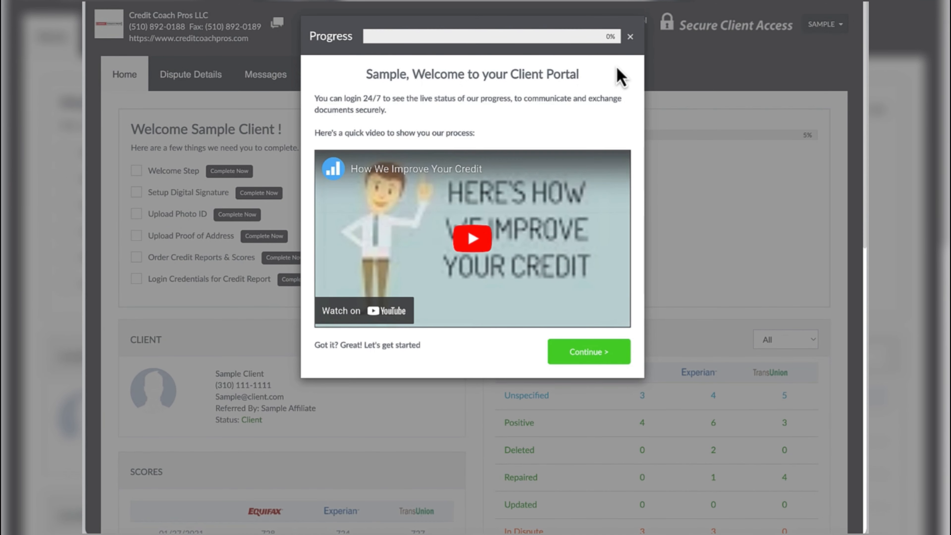
pyautogui.click(630, 37)
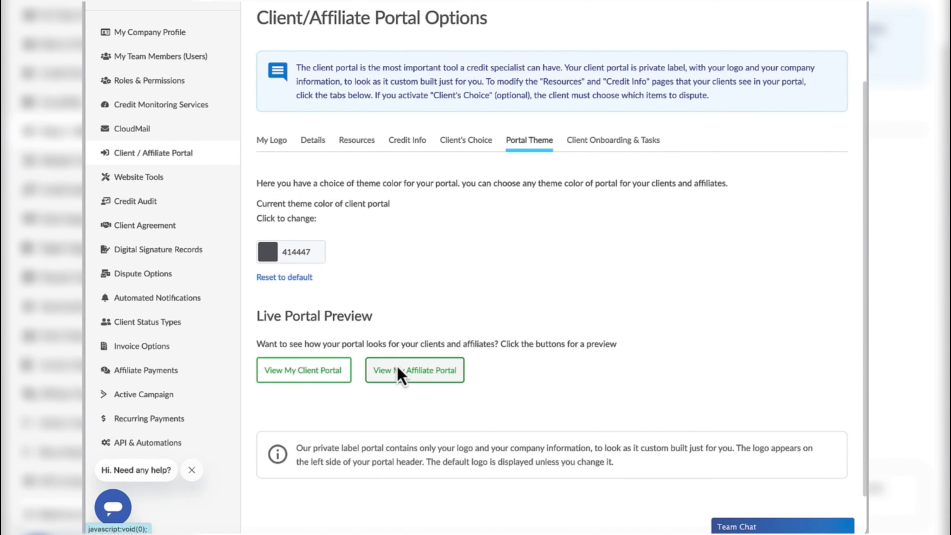
pyautogui.click(400, 371)
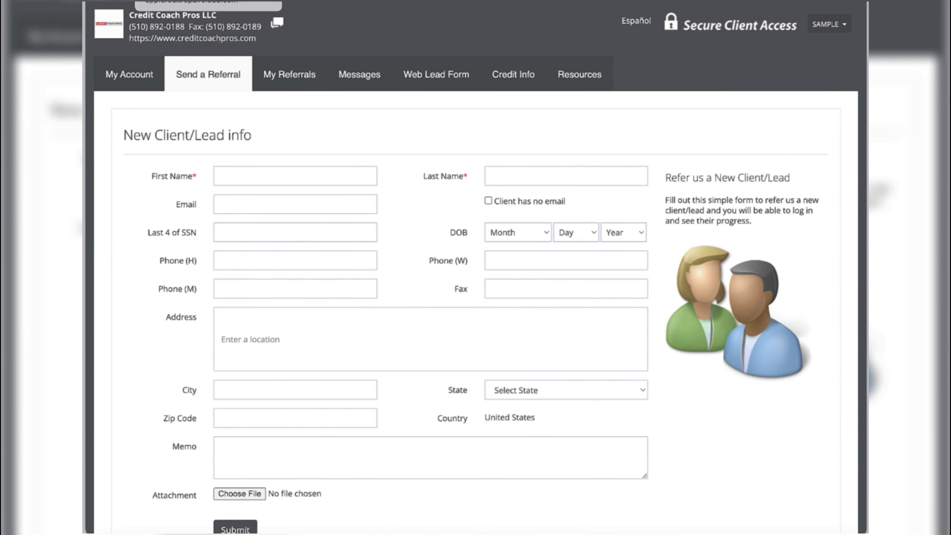
pyautogui.click(208, 3)
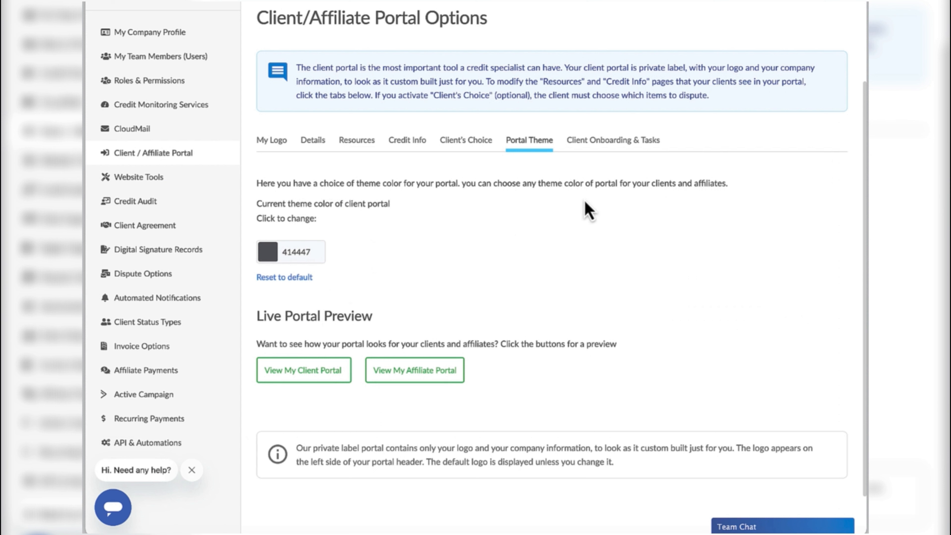
# Review the Client Onboarding & Tasks options and the pre-set tasks, and open the client onboarding demo.
pyautogui.click(607, 152)
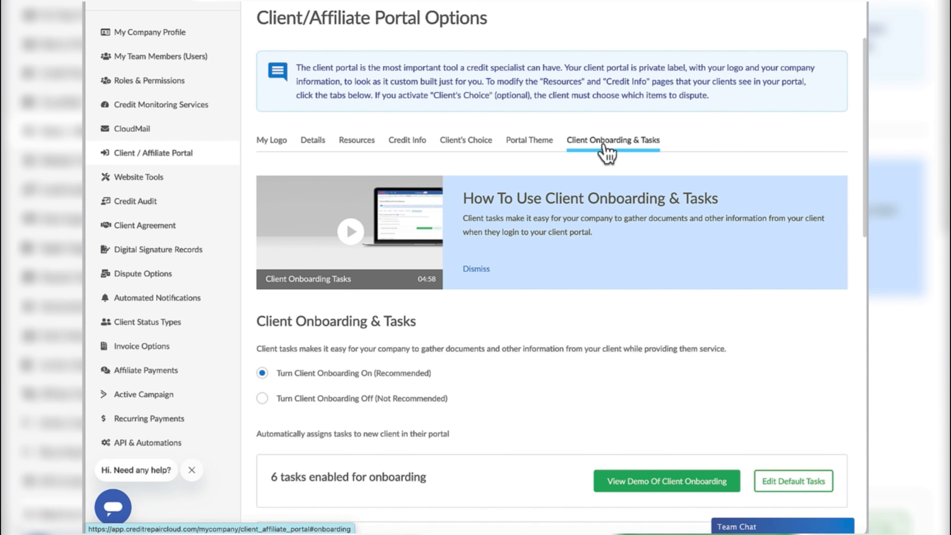
pyautogui.scroll(-8, 606, 153)
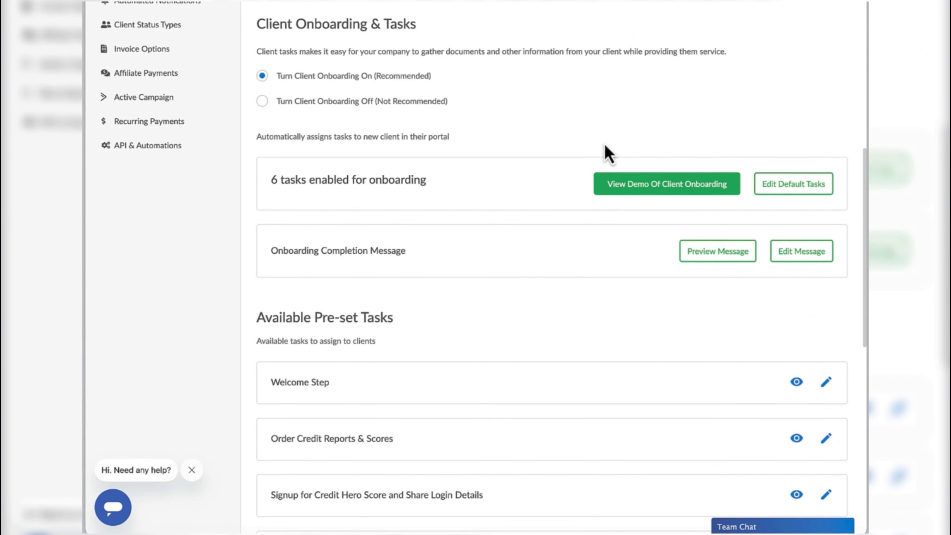
pyautogui.scroll(3, 606, 153)
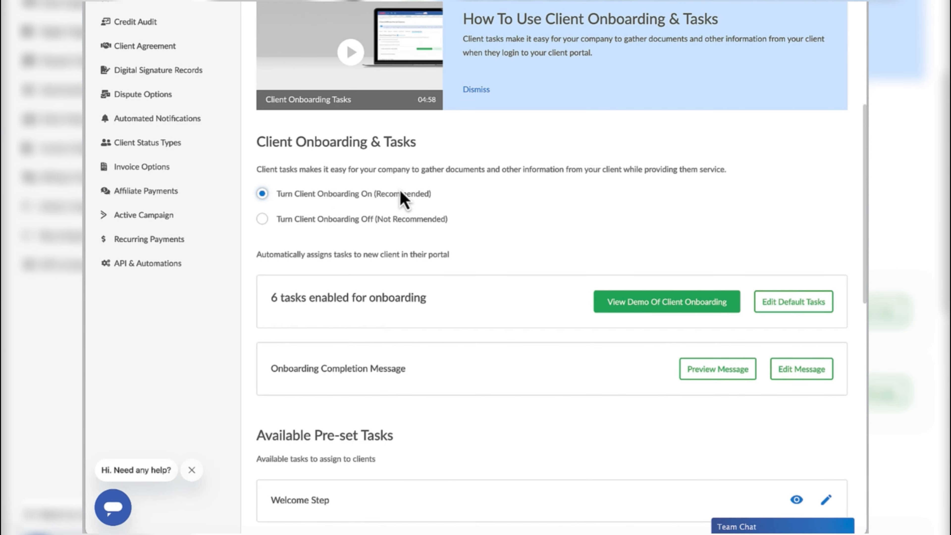
pyautogui.scroll(-4, 392, 202)
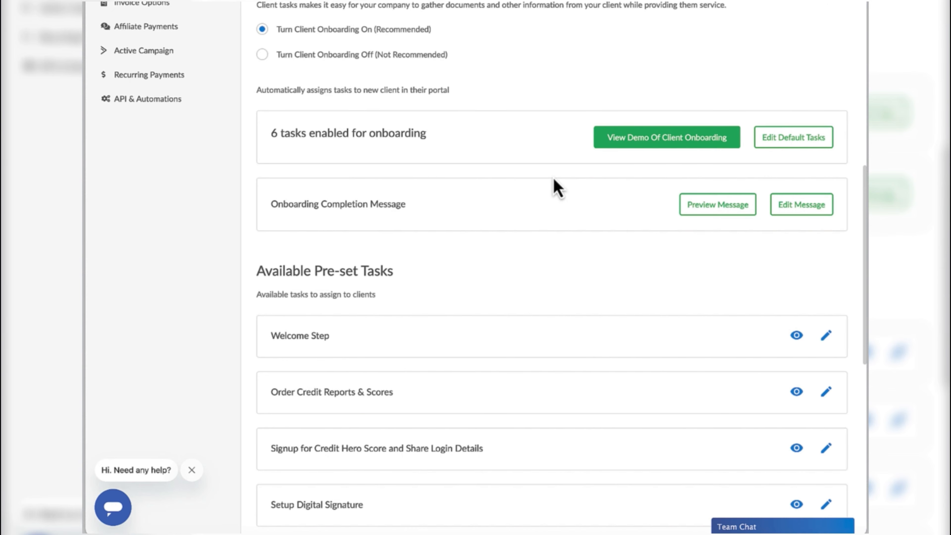
pyautogui.scroll(-1, 553, 178)
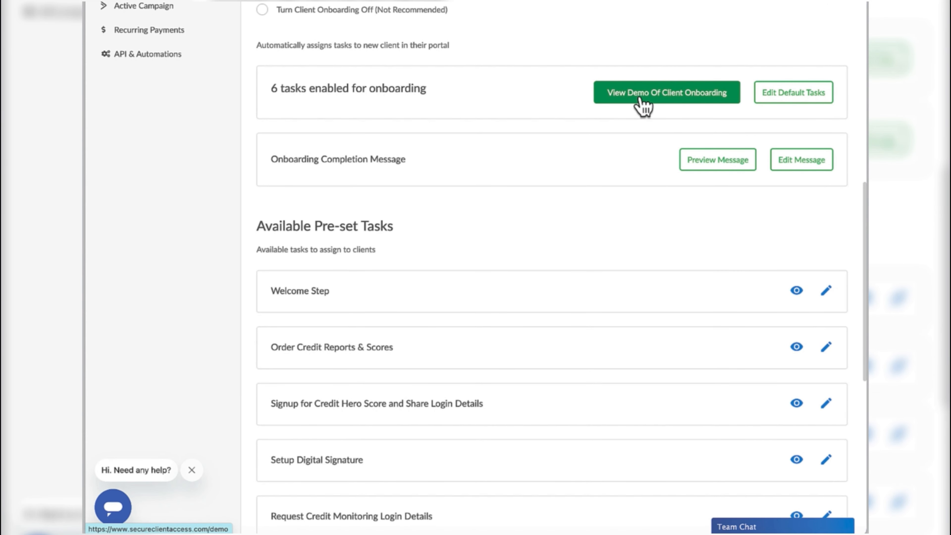
pyautogui.click(641, 98)
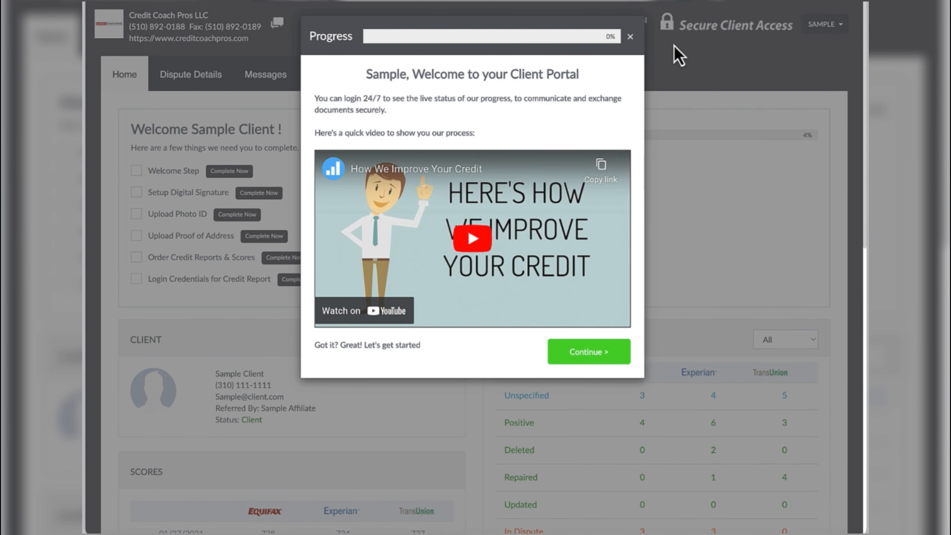
# Leave the onboarding demo, look over the pre-set tasks, and preview the Setup Digital Signature task.
pyautogui.click(630, 37)
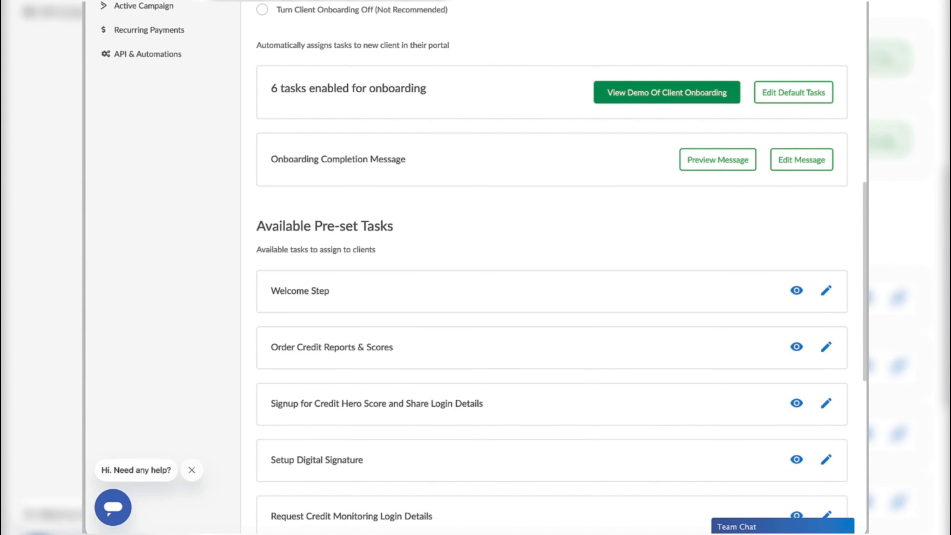
pyautogui.scroll(-5, 487, 212)
pyautogui.scroll(-2, 471, 261)
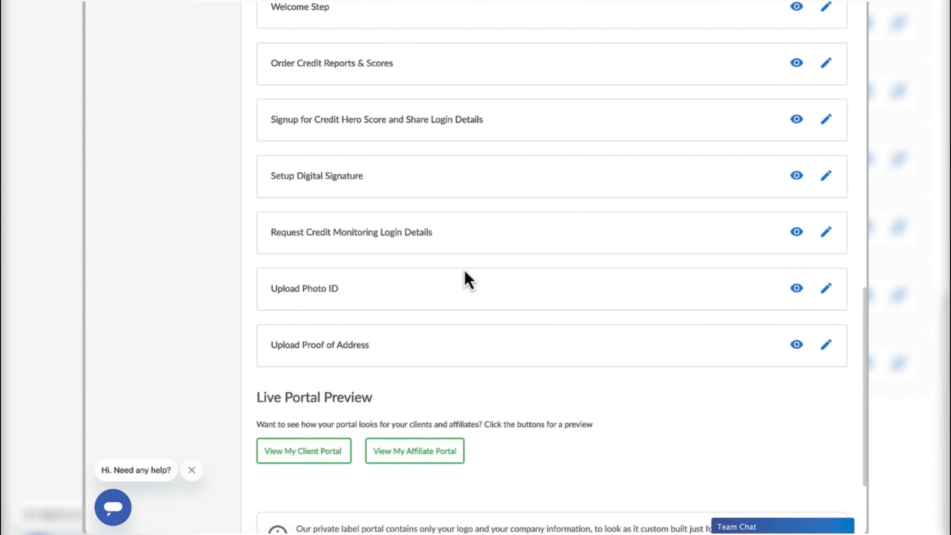
pyautogui.scroll(6, 465, 276)
pyautogui.scroll(-2, 466, 279)
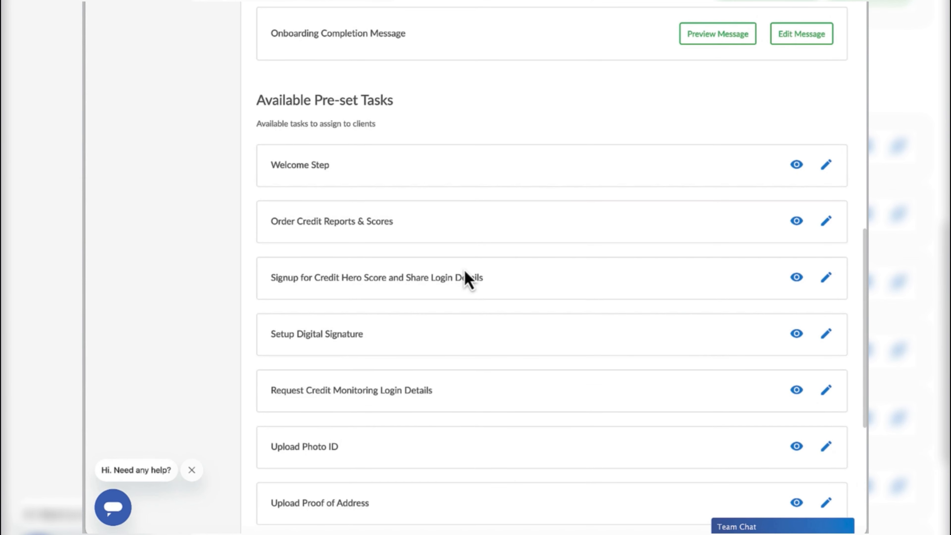
pyautogui.scroll(-1, 468, 279)
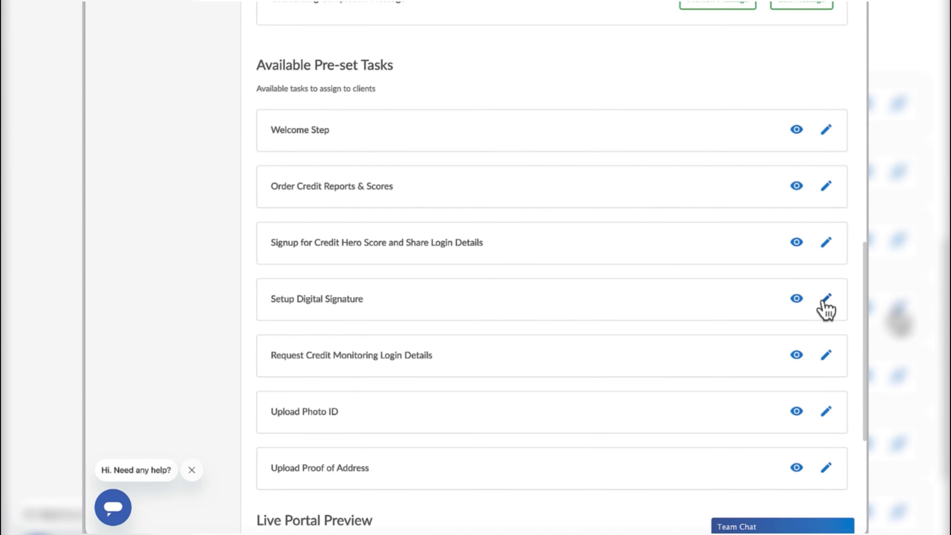
pyautogui.click(795, 299)
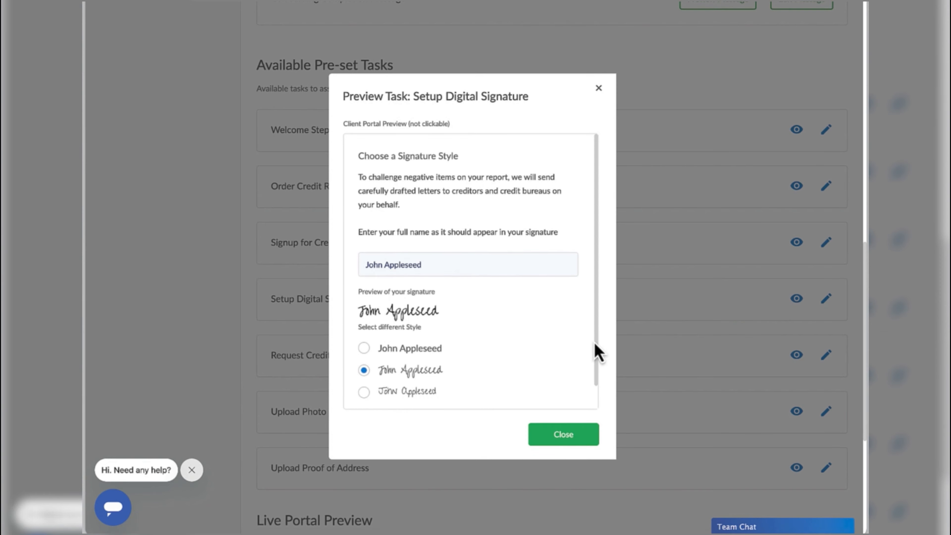
pyautogui.click(598, 87)
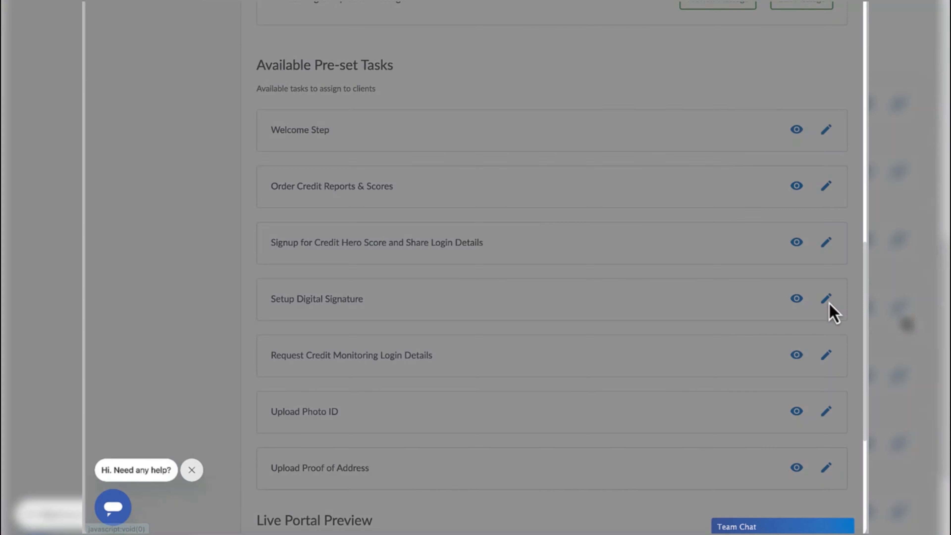
# Open the Setup Digital Signature task for editing, review its text and signature styles, and close it without changes.
pyautogui.click(828, 304)
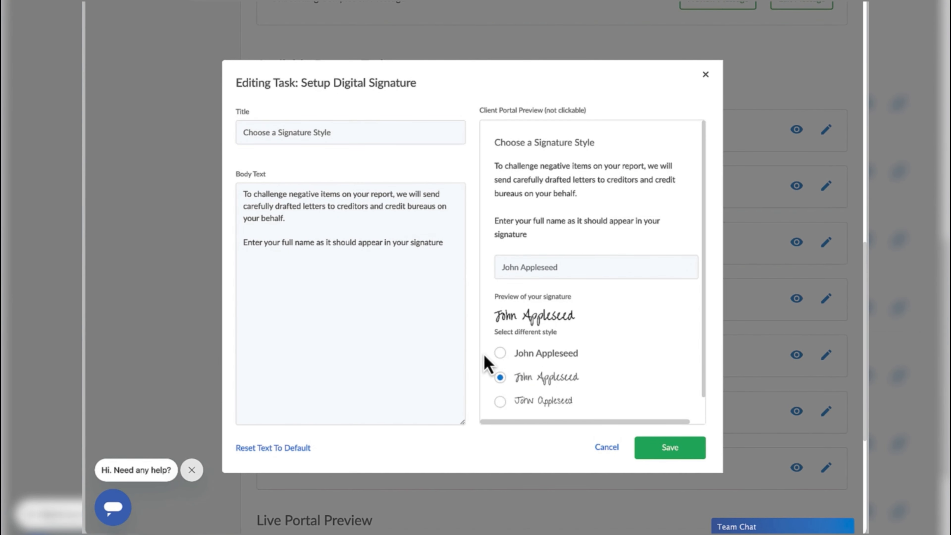
pyautogui.scroll(2, 500, 299)
pyautogui.scroll(-1, 500, 303)
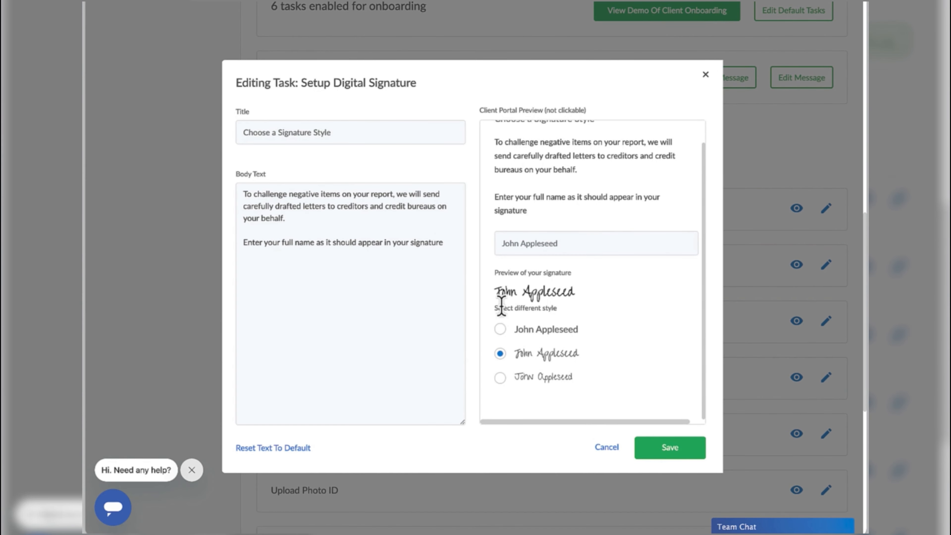
pyautogui.click(705, 75)
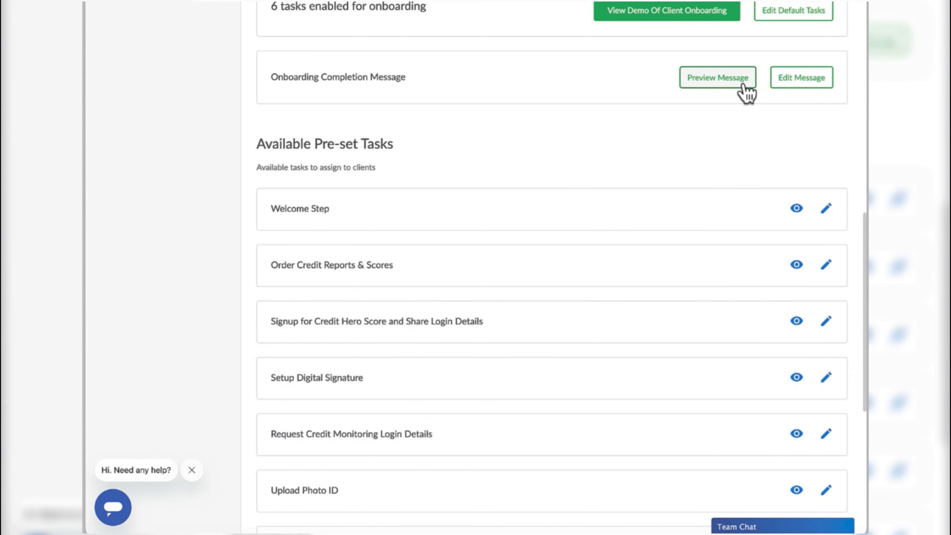
# Open the default onboarding tasks for editing and remove Setup digital signature from the active tasks.
pyautogui.scroll(1, 736, 112)
pyautogui.scroll(2, 734, 122)
pyautogui.click(789, 108)
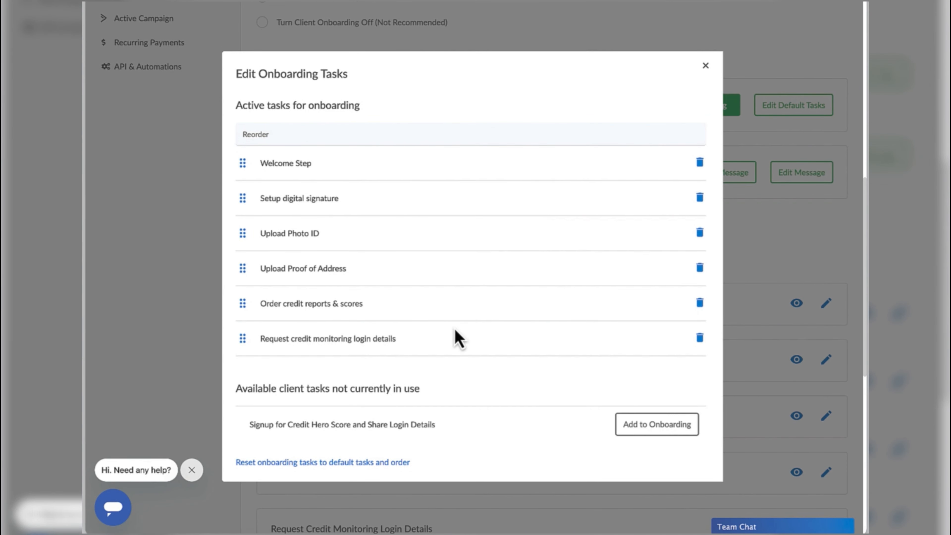
pyautogui.scroll(-2, 459, 339)
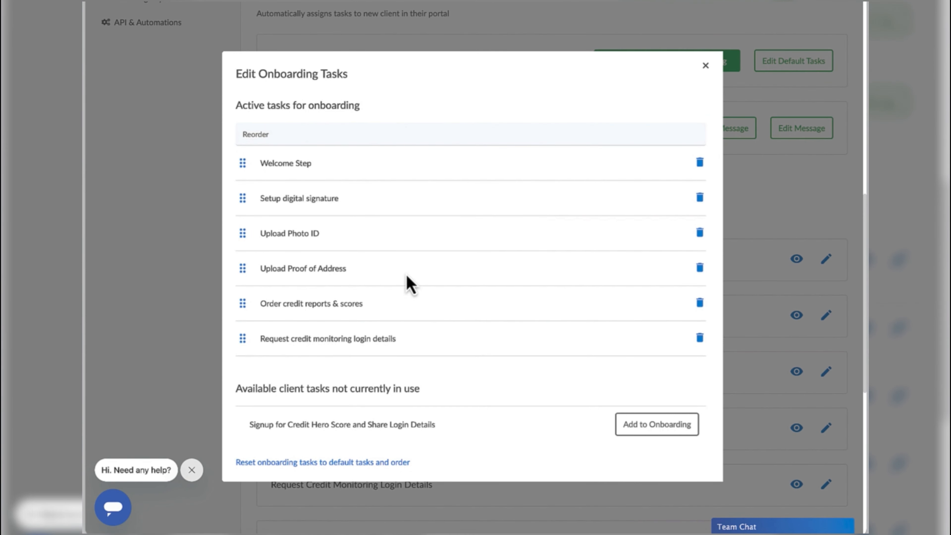
pyautogui.click(699, 198)
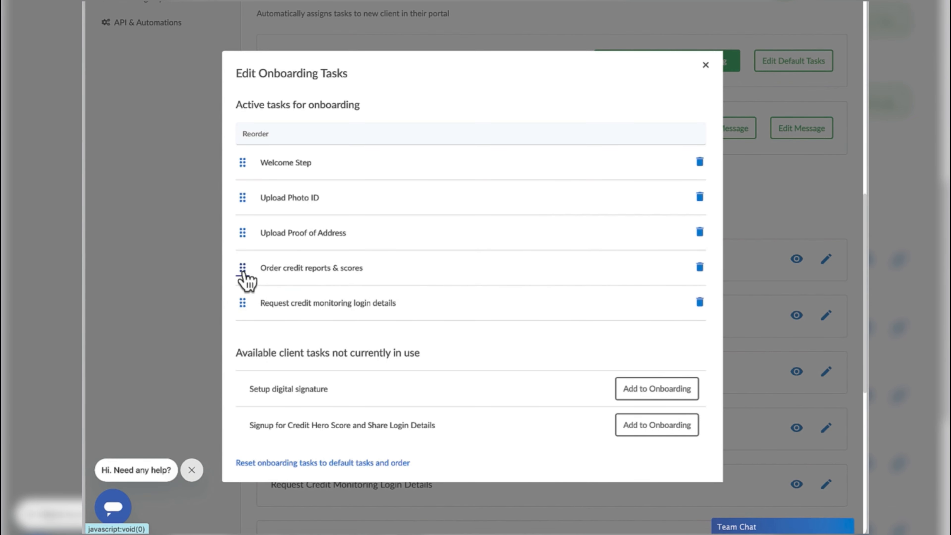
# Reorder the active tasks so Request credit monitoring login details and Order credit reports & scores directly follow Welcome Step, in that order.
pyautogui.moveTo(242, 273); pyautogui.dragTo(249, 196)
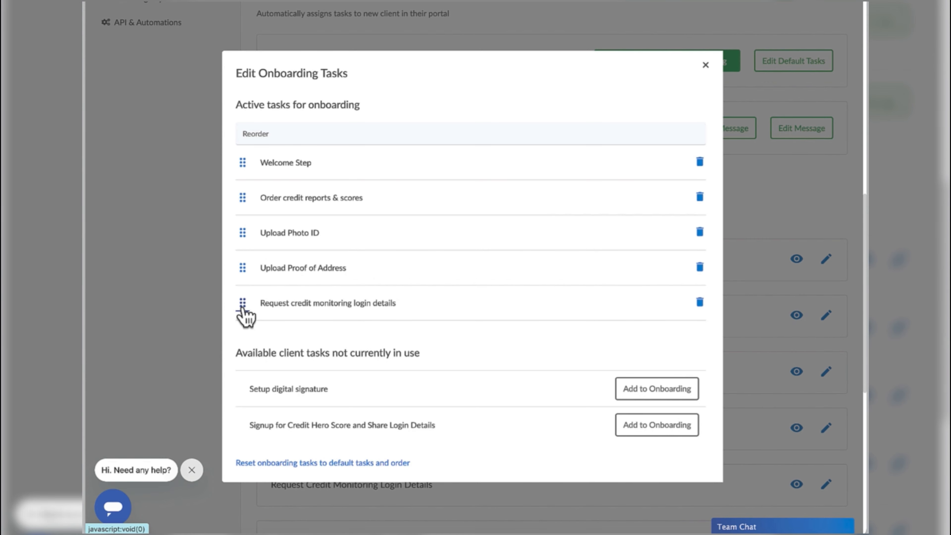
pyautogui.moveTo(243, 306); pyautogui.dragTo(256, 204)
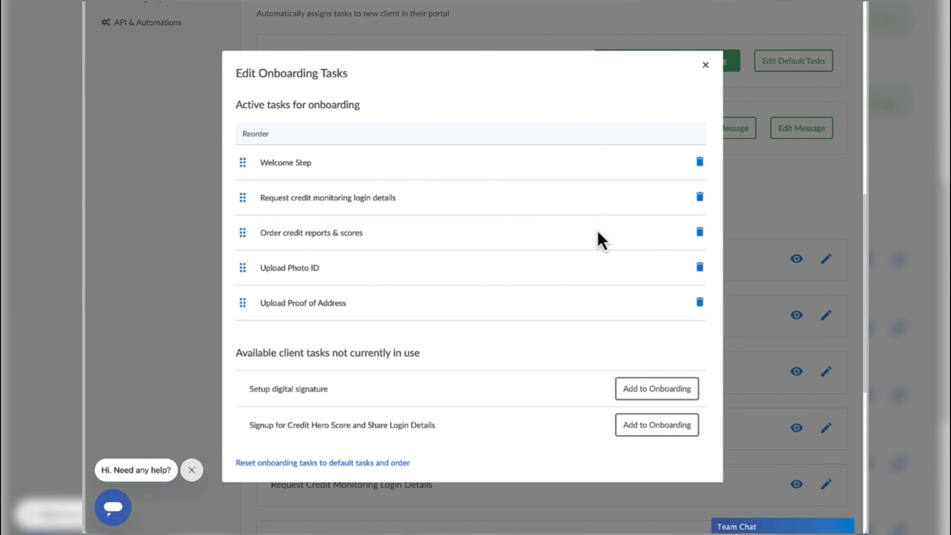
# Remove Order credit reports & scores from the active onboarding tasks and close the task editor.
pyautogui.click(697, 233)
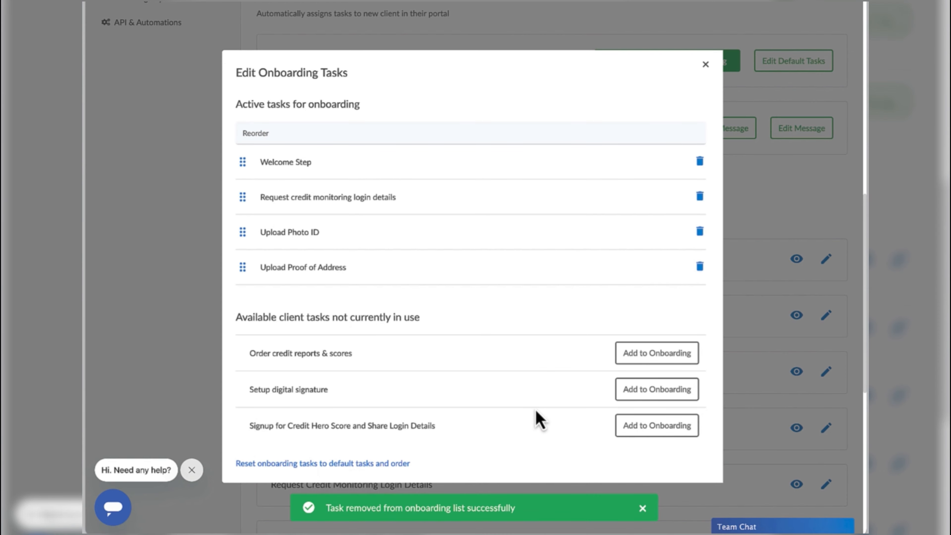
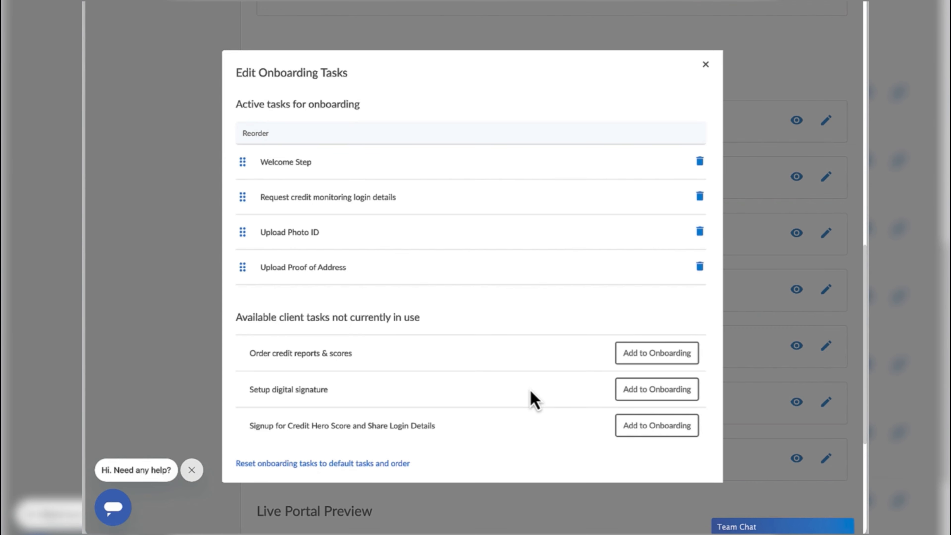
pyautogui.scroll(3, 531, 390)
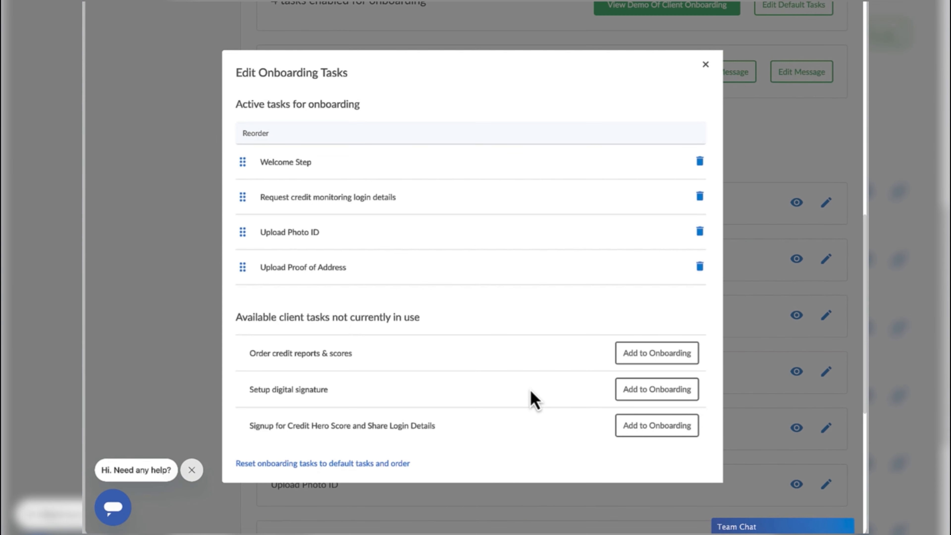
pyautogui.click(705, 68)
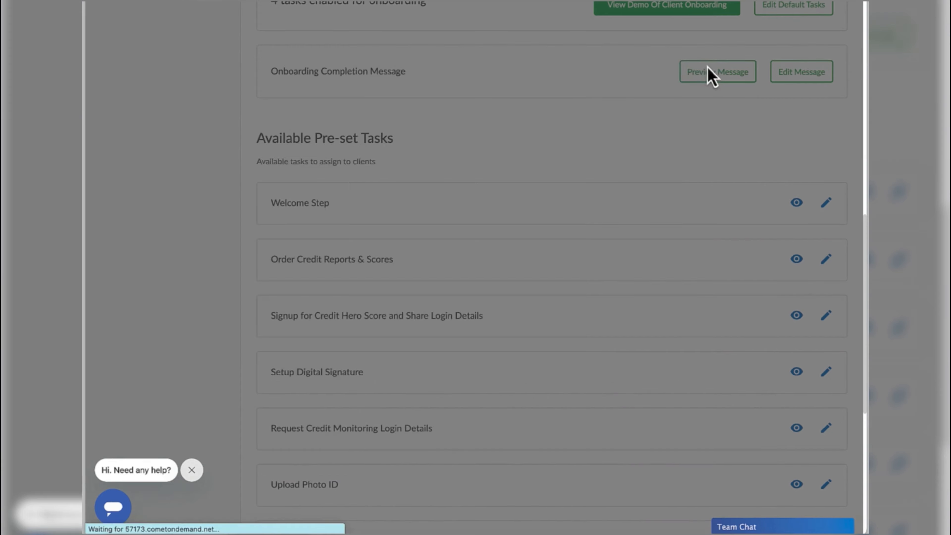
# Check the edited task list in the client onboarding demo, and return to the onboarding settings.
pyautogui.scroll(5, 695, 180)
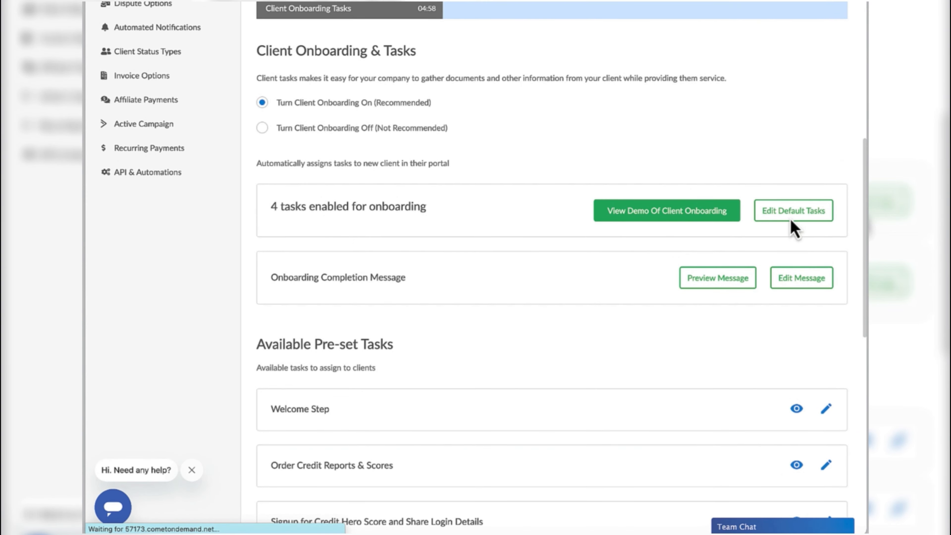
pyautogui.scroll(-5, 715, 304)
pyautogui.scroll(-6, 715, 304)
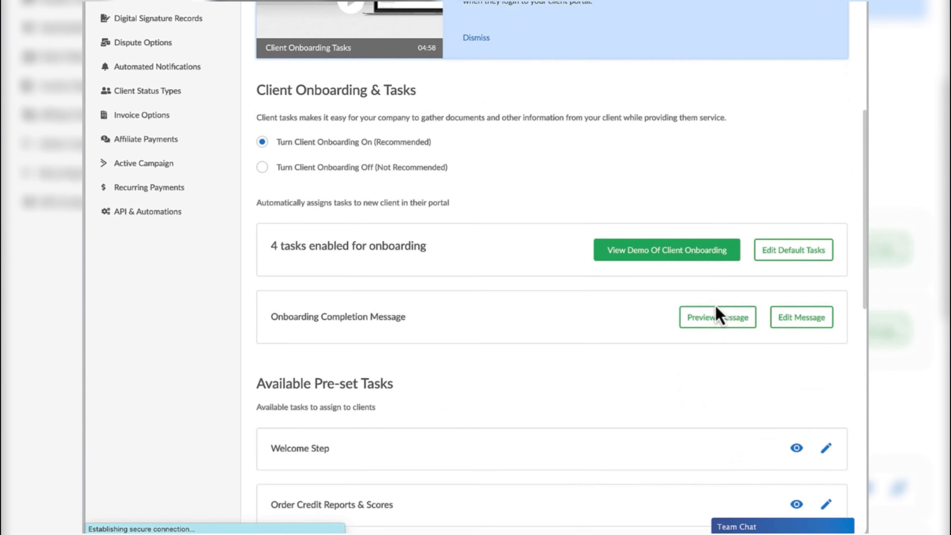
pyautogui.scroll(1, 716, 307)
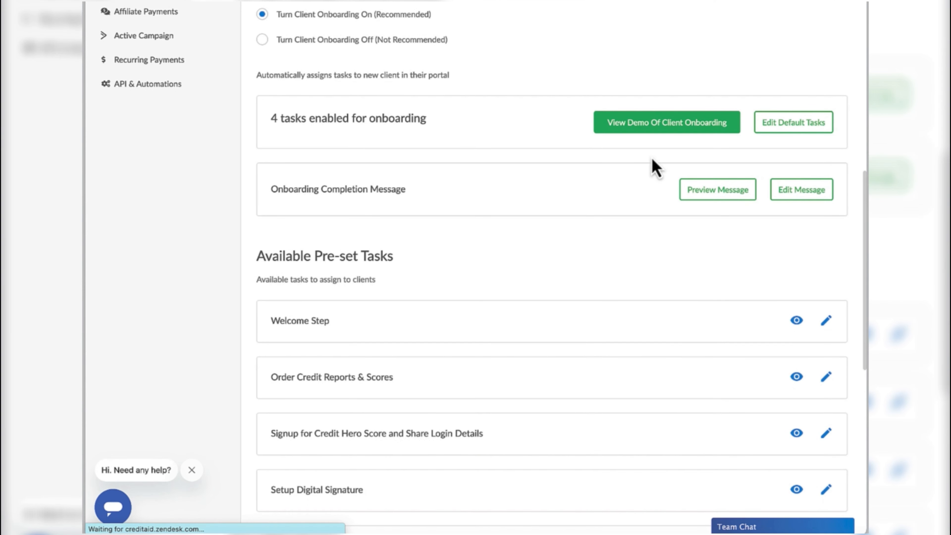
pyautogui.click(643, 126)
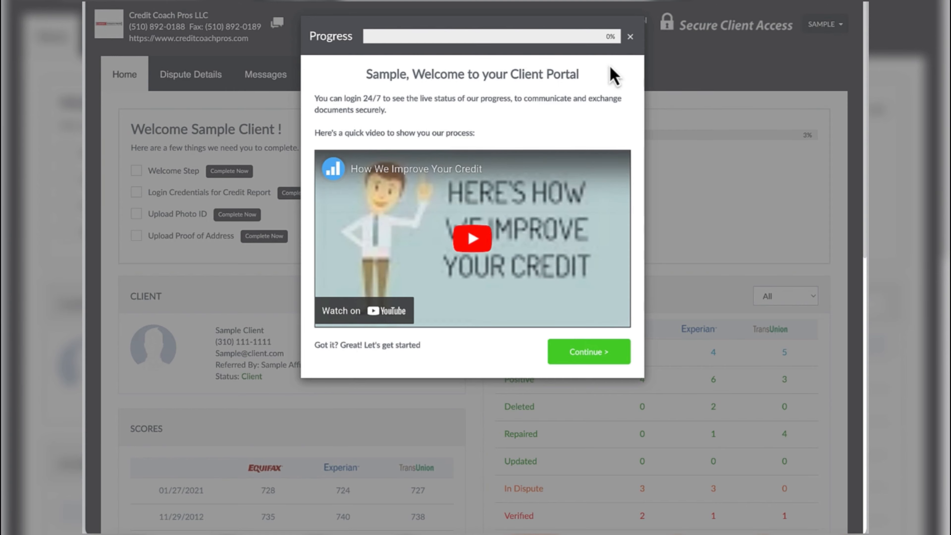
pyautogui.click(630, 38)
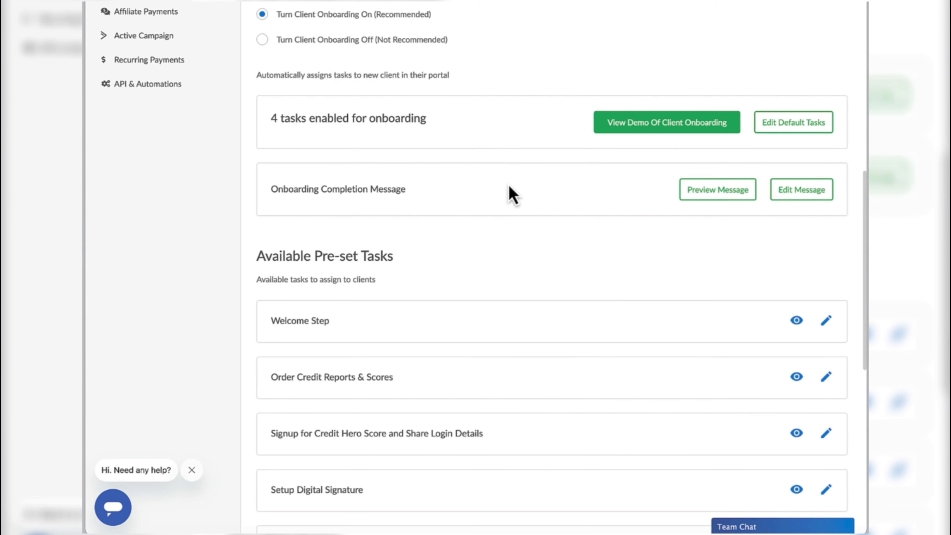
# Open the Welcome Step task for editing, review its text and getting started video option, and close it without changes.
pyautogui.scroll(-3, 670, 206)
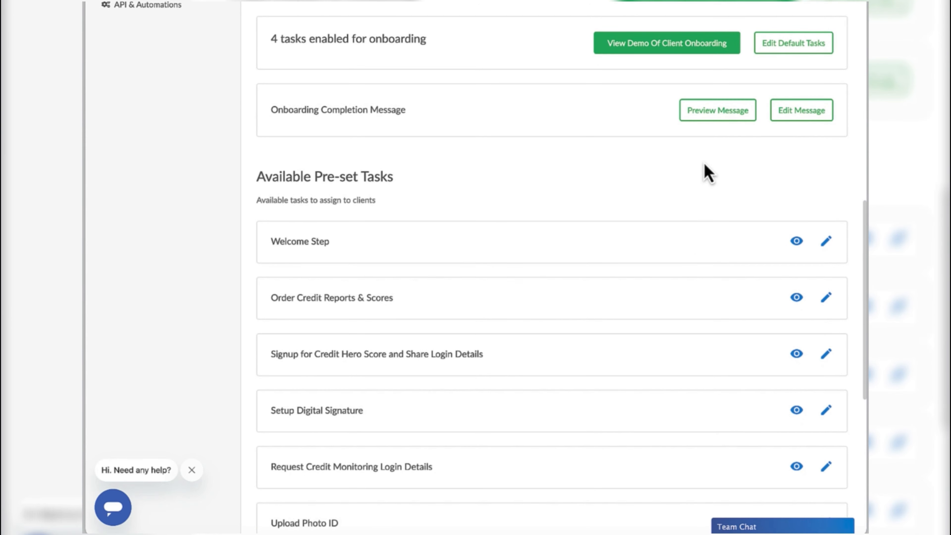
pyautogui.scroll(-3, 748, 227)
pyautogui.click(826, 165)
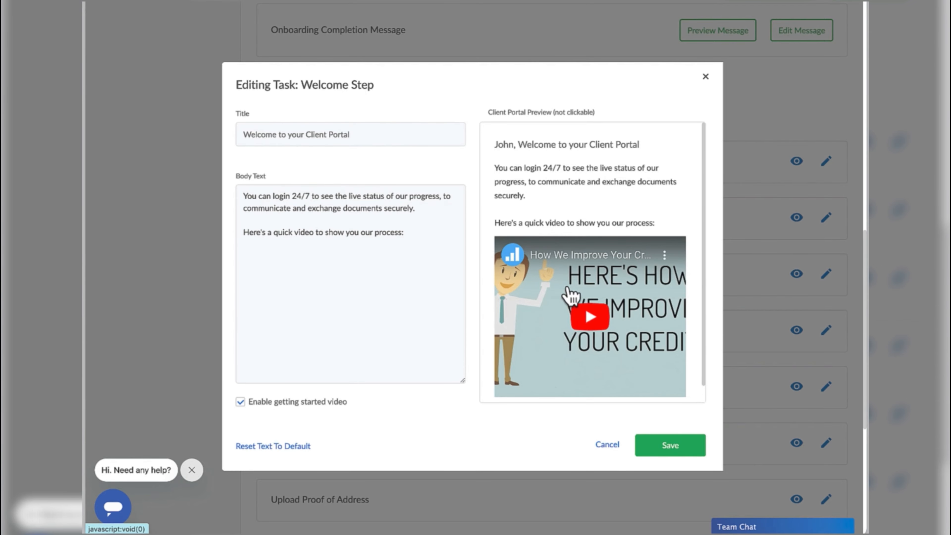
pyautogui.click(705, 77)
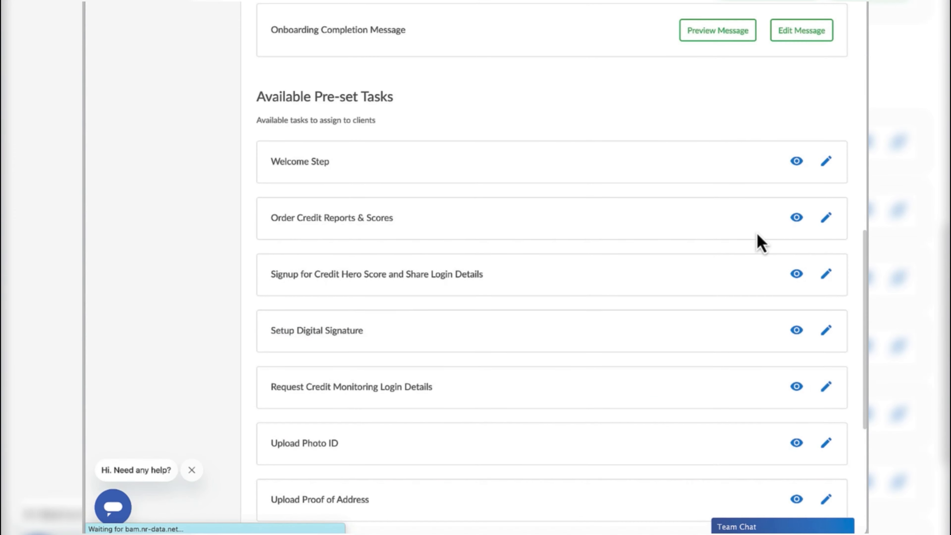
# Open the Order Credit Reports & Scores preset task and replace its body text with "Please provide login credentials for smart credit or credit monitoring company.".
pyautogui.click(826, 218)
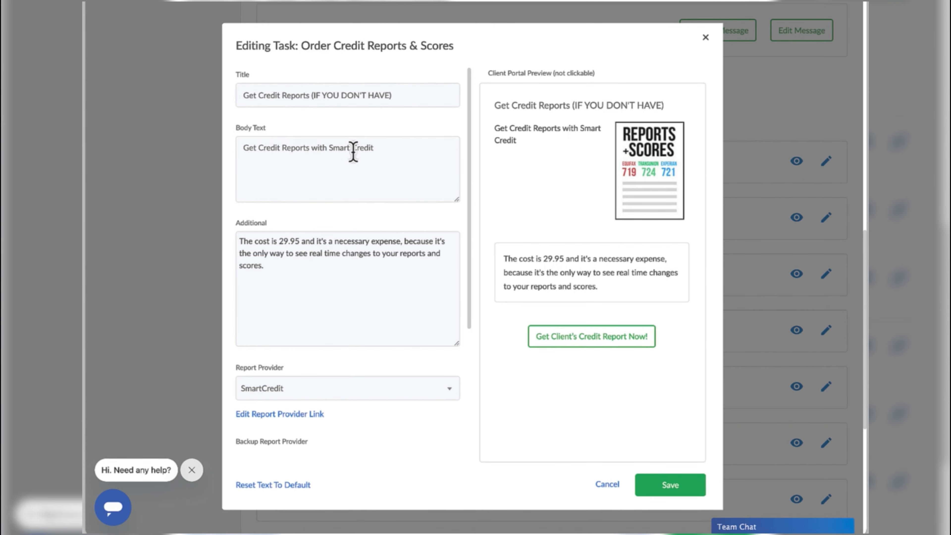
pyautogui.tripleClick(384, 148)
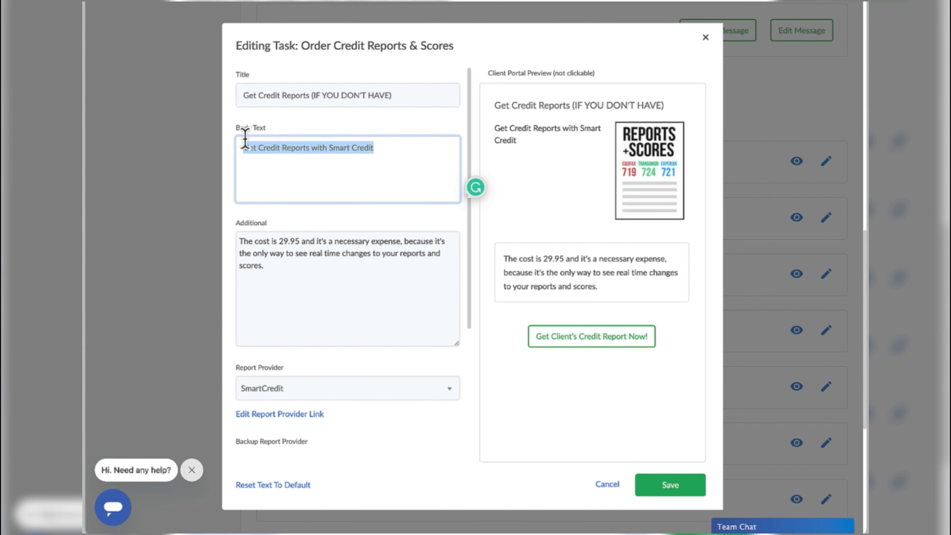
pyautogui.write('Pleas')
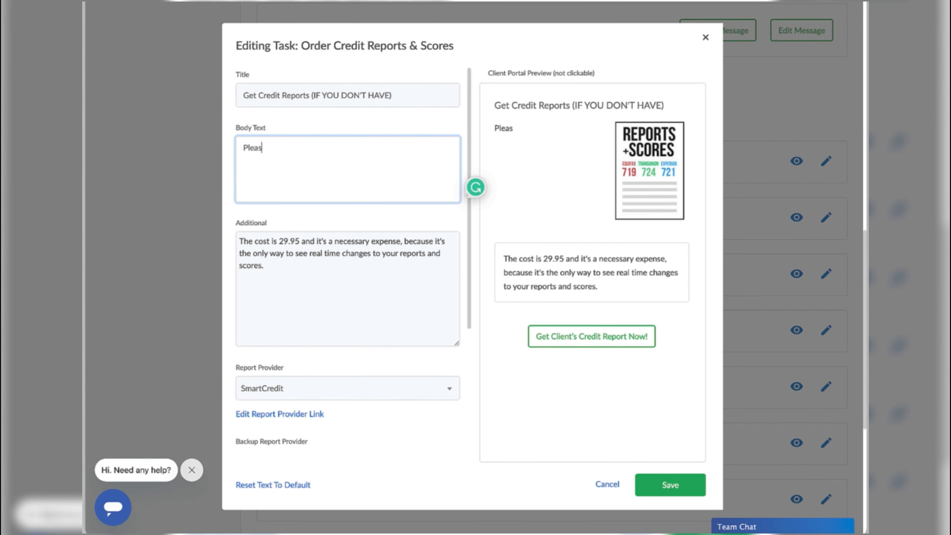
pyautogui.write('e provide login creditials')
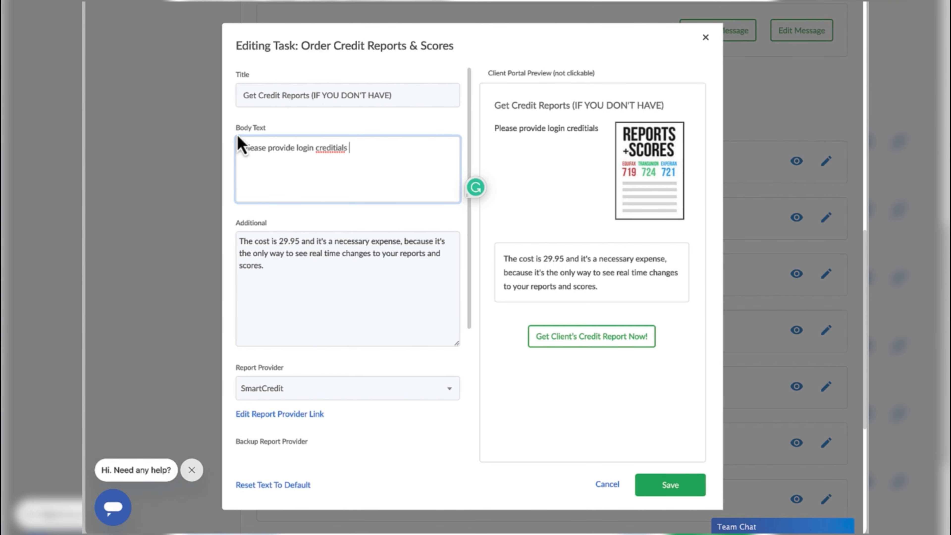
pyautogui.rightClick(332, 150)
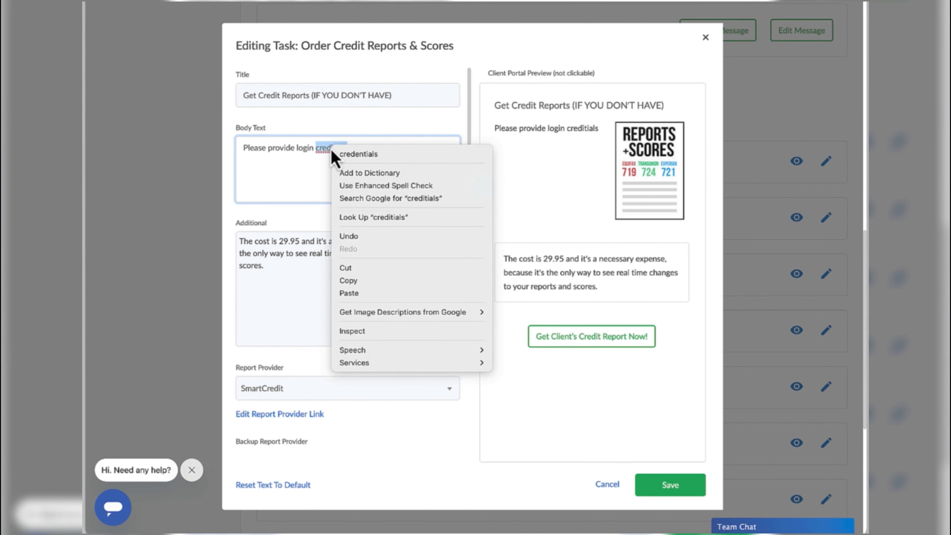
pyautogui.click(355, 154)
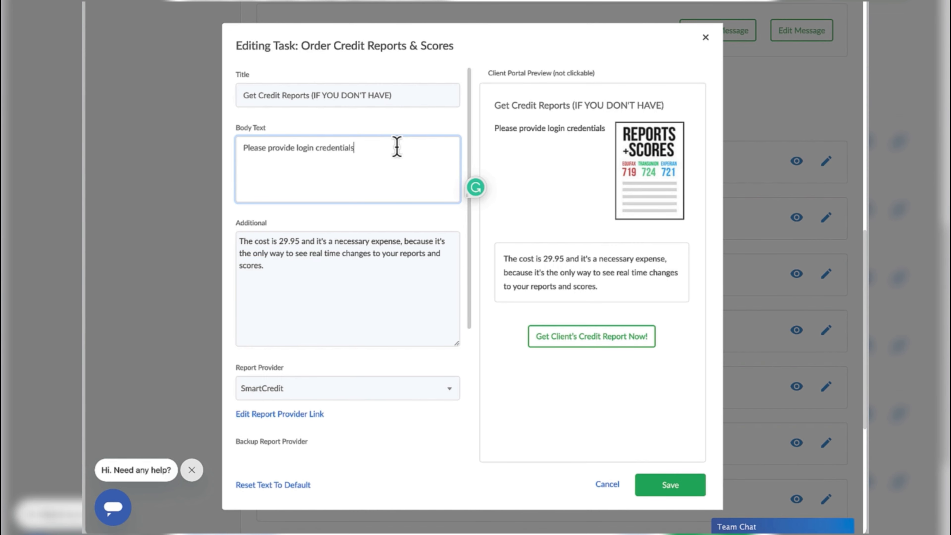
pyautogui.write('for smart')
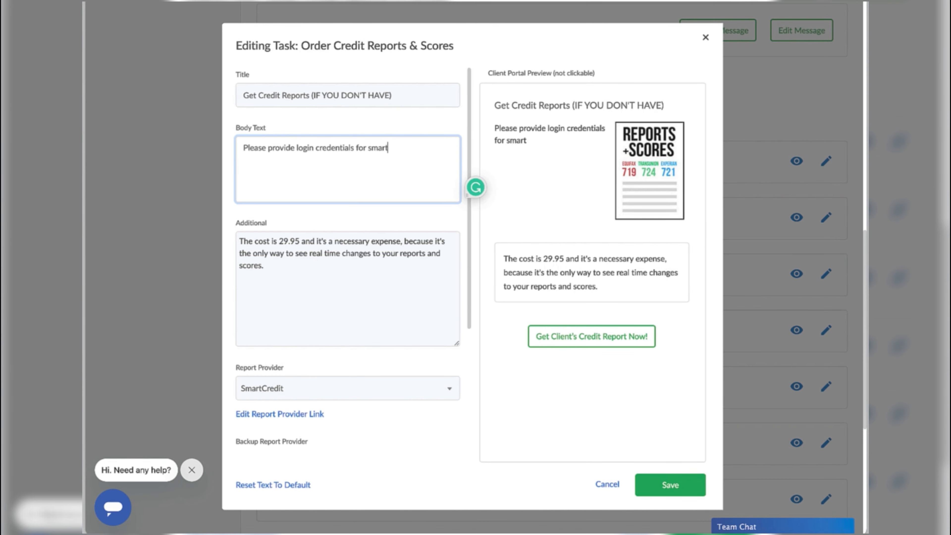
pyautogui.write(' credit or credit ')
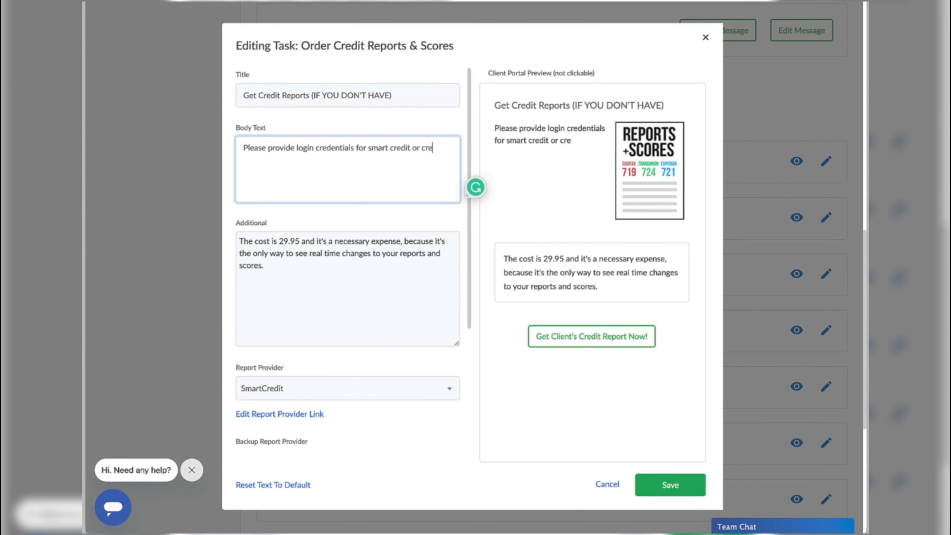
pyautogui.write('monitoring ')
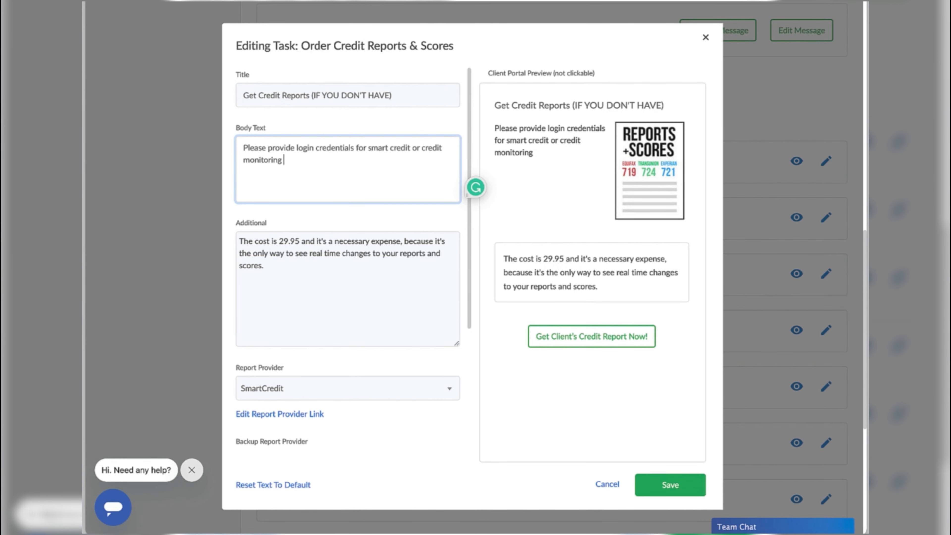
pyautogui.write('c')
pyautogui.press('BackSpace')
pyautogui.write('company.')
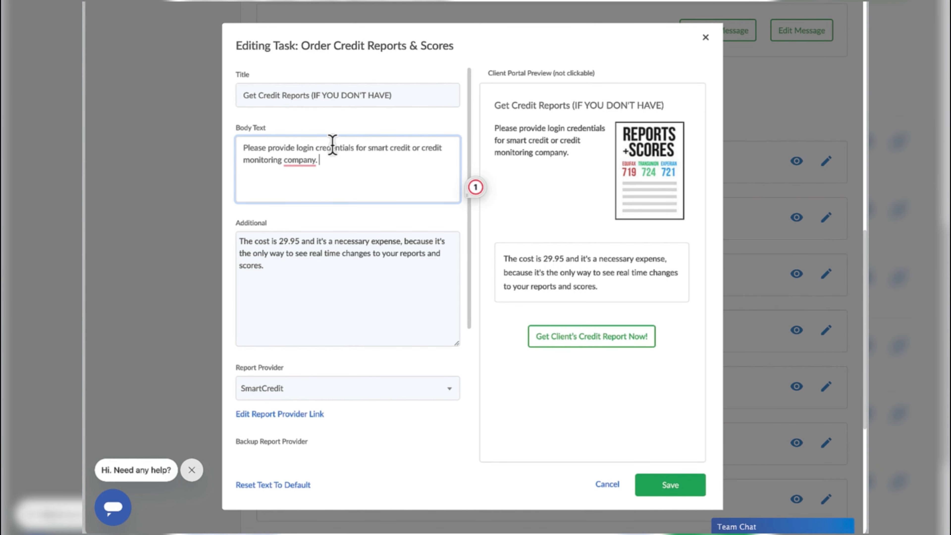
# Reword the end of the body text to read "or another credit monitoring company of choice.".
pyautogui.click(422, 148)
pyautogui.write('other')
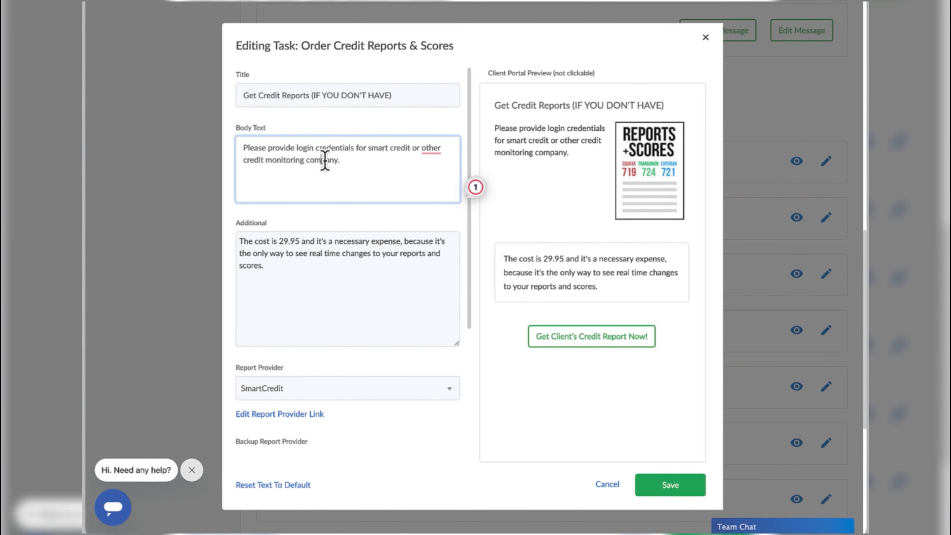
pyautogui.click(481, 193)
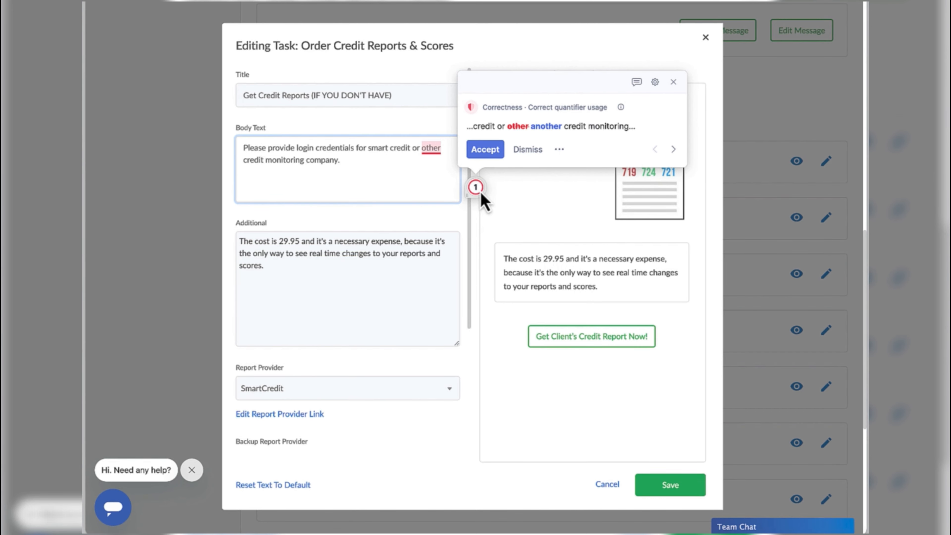
pyautogui.click(485, 151)
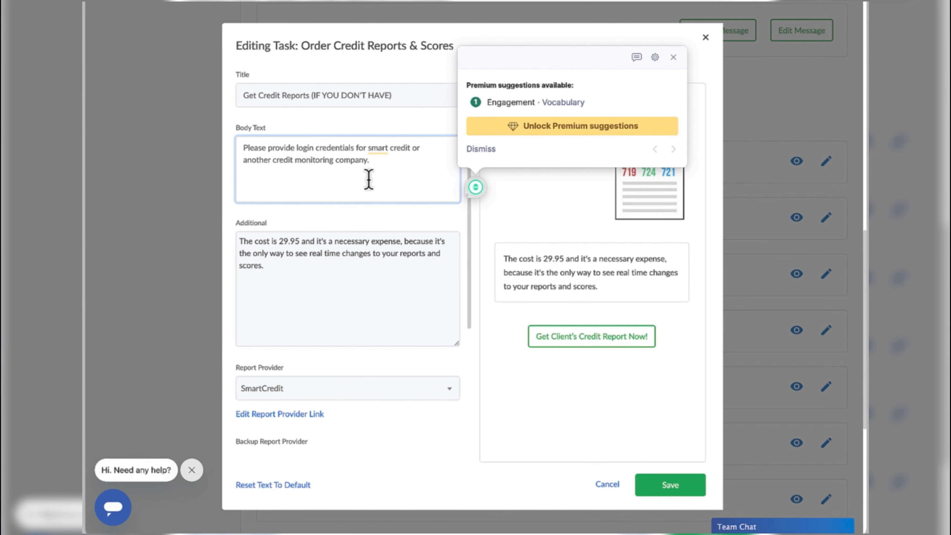
pyautogui.click(375, 164)
pyautogui.write('of chi')
pyautogui.write('ice.')
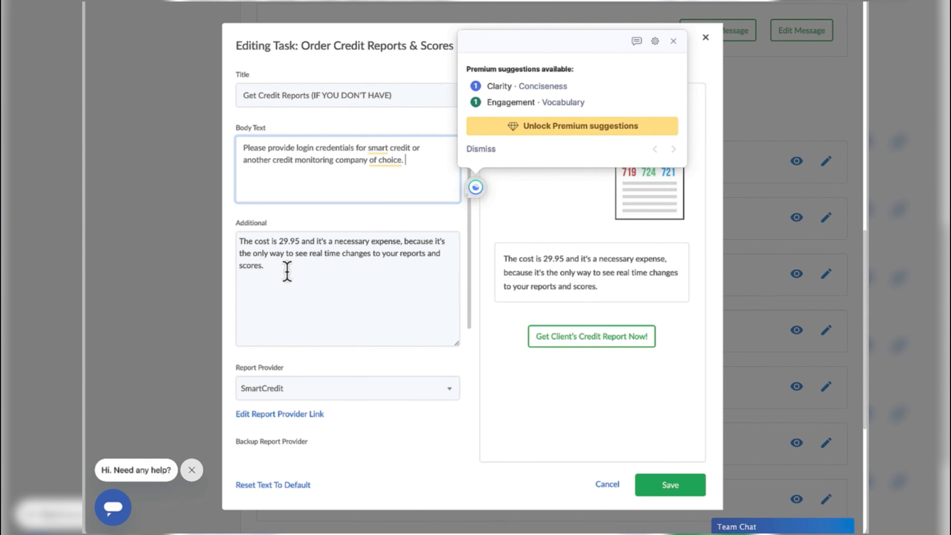
# Correct the additional text by adding a dollar sign before 29.95, removing the comma after "expense" and hyphenating "real-time".
pyautogui.click(279, 241)
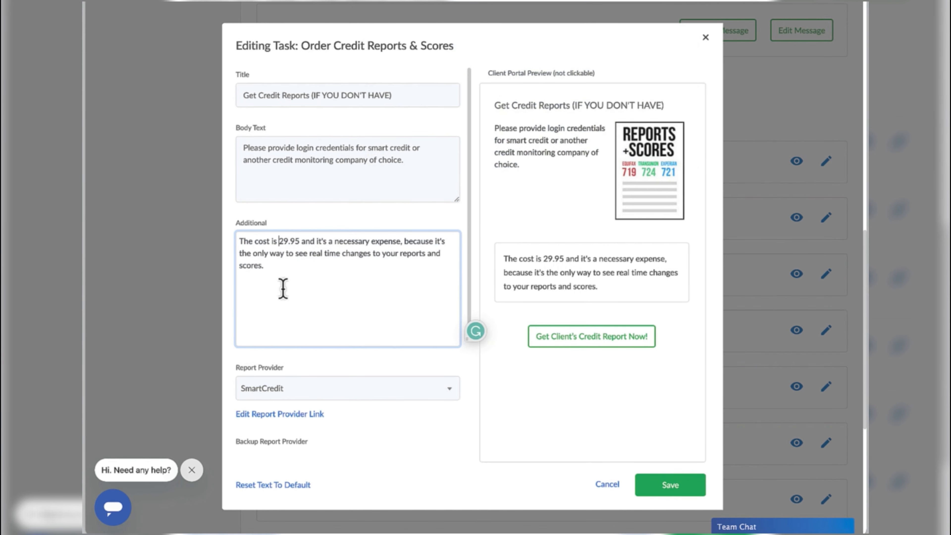
pyautogui.write('$')
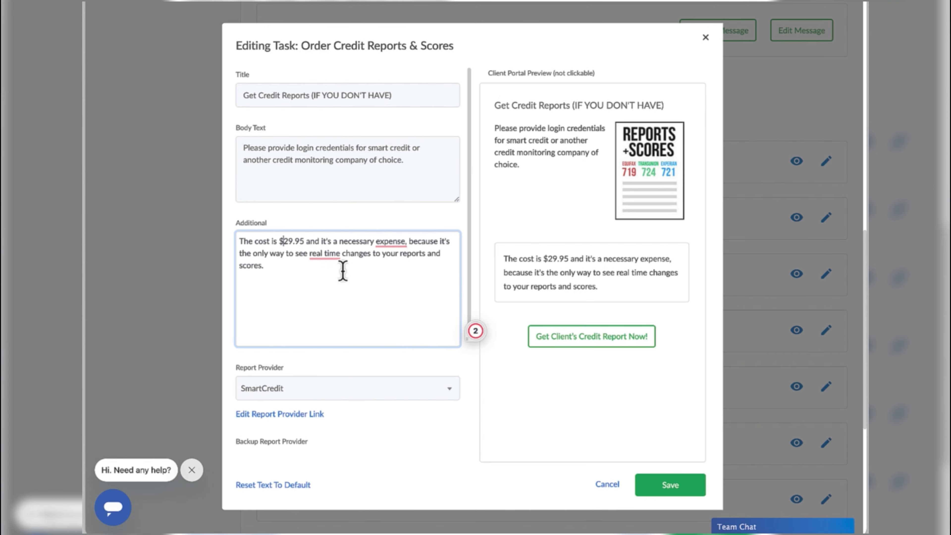
pyautogui.moveTo(393, 240)
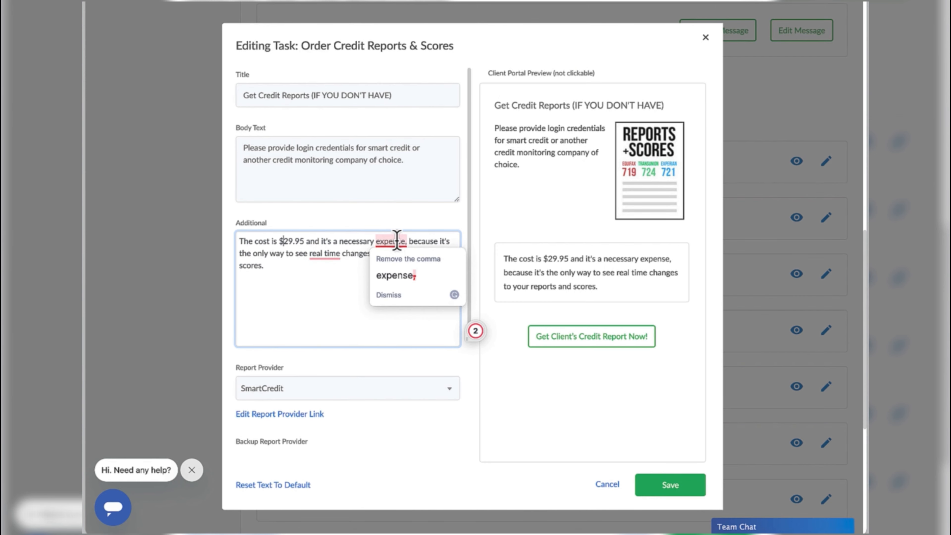
pyautogui.click(401, 276)
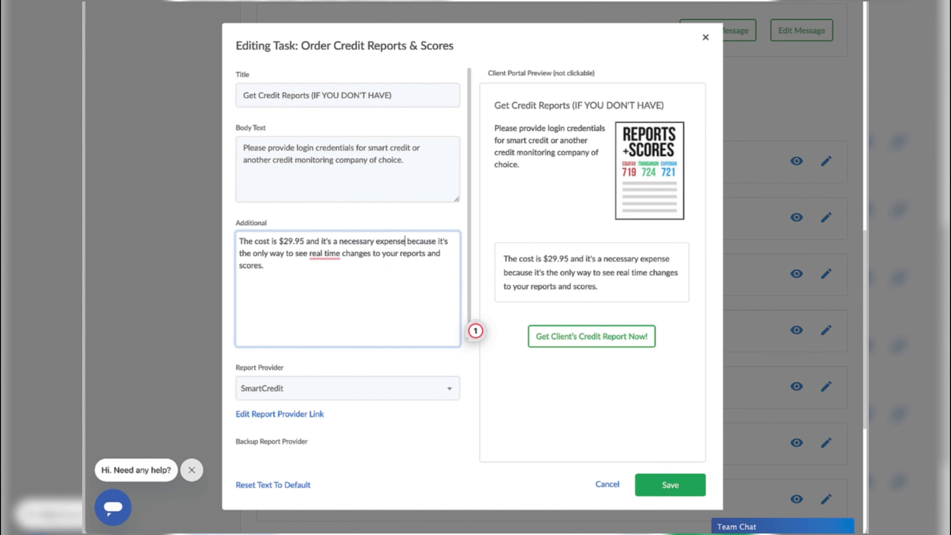
pyautogui.click(331, 271)
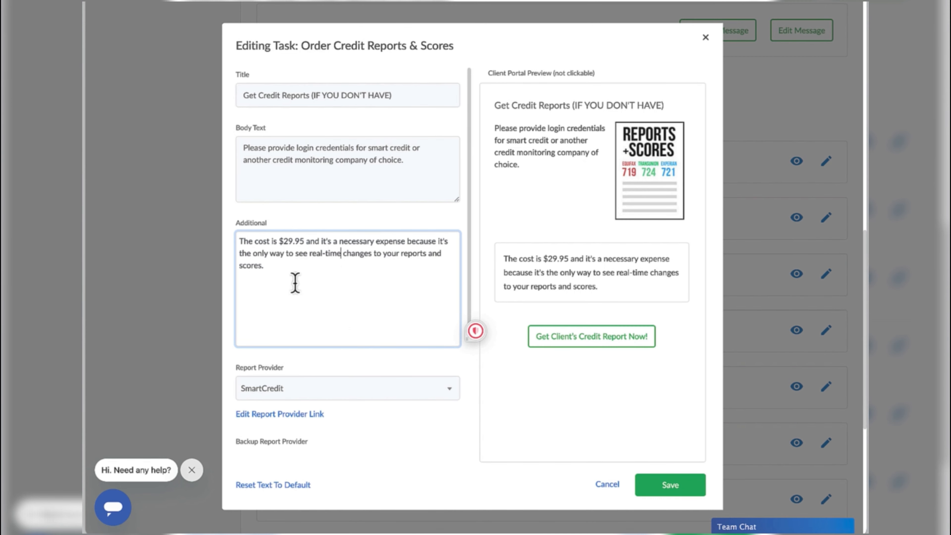
# Add a new paragraph to the additional text reading "We will be able to pull a new credit report every 30-45 days.".
pyautogui.click(272, 266)
pyautogui.press('Return')
pyautogui.press('Return')
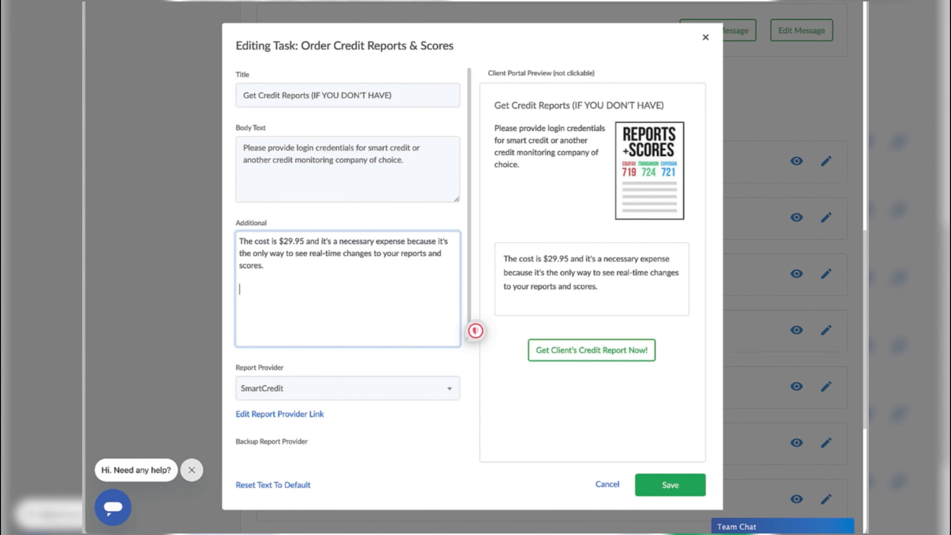
pyautogui.write('We will be abk')
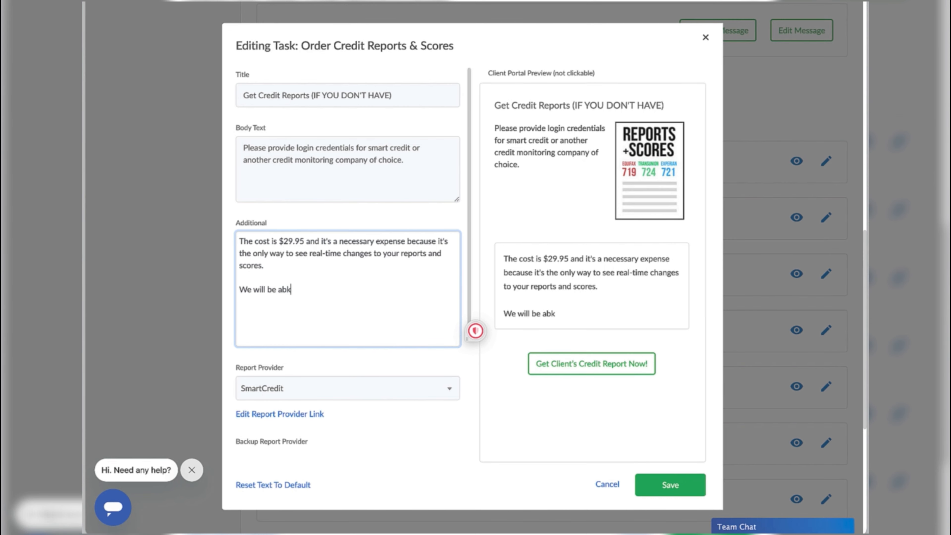
pyautogui.press('BackSpace')
pyautogui.write('le to pull a new credit rep')
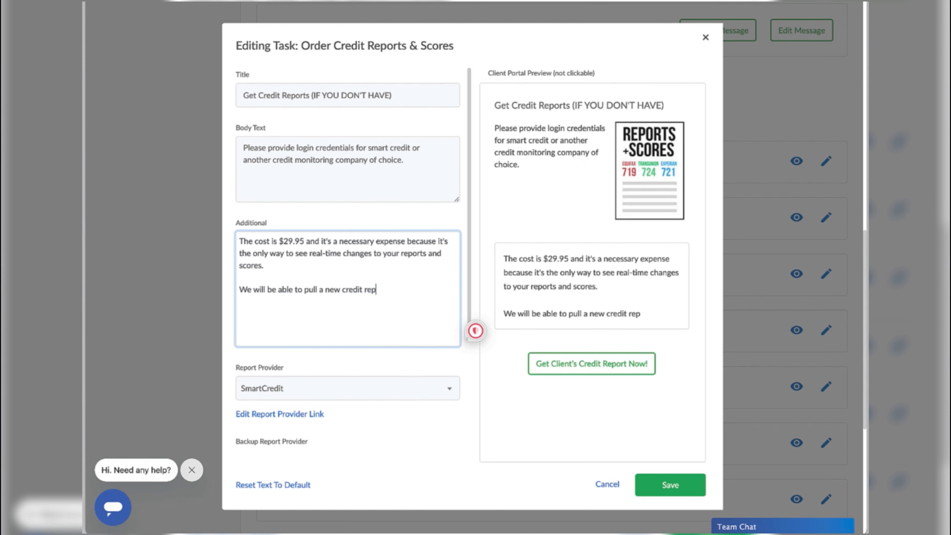
pyautogui.write('ort every 30-4')
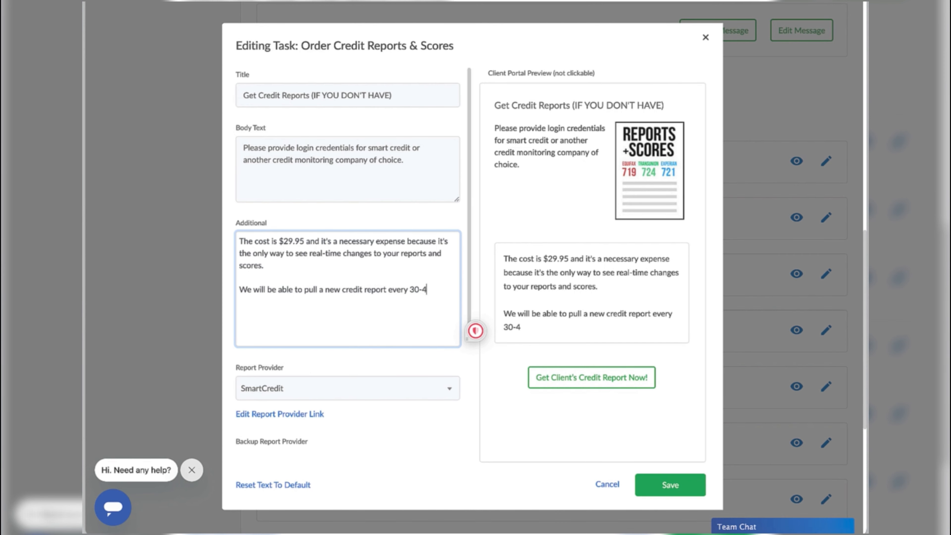
pyautogui.write('5 days.')
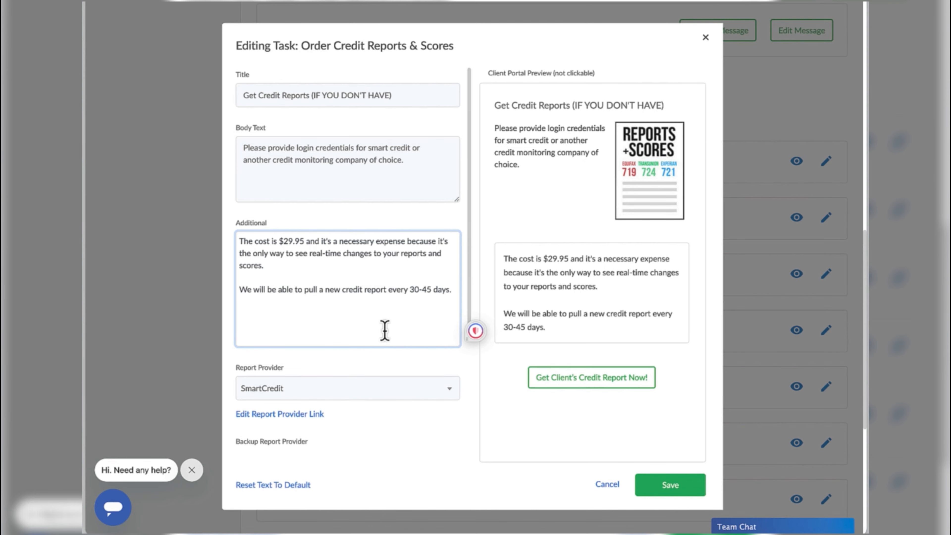
# Select SmartCredit as the task's report provider and save its credit monitoring affiliate link settings.
pyautogui.scroll(-5, 387, 352)
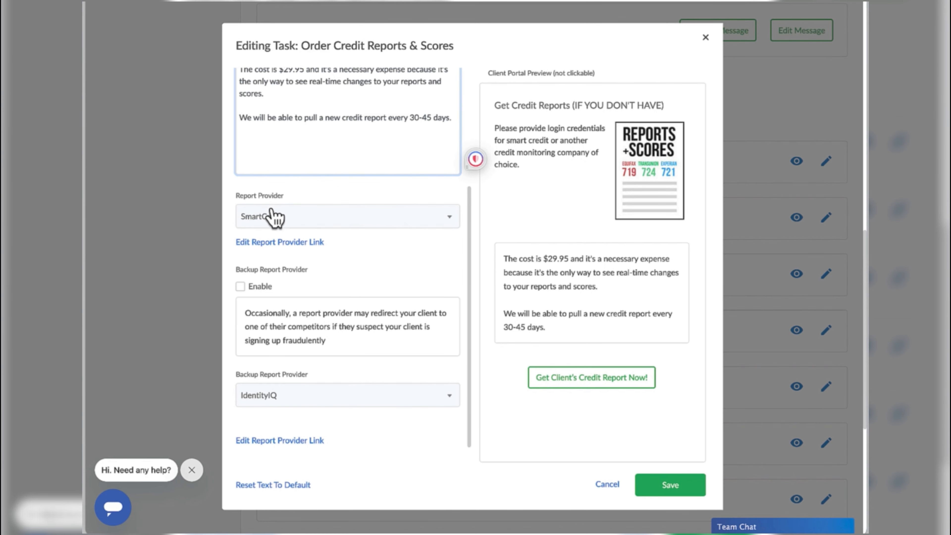
pyautogui.click(270, 223)
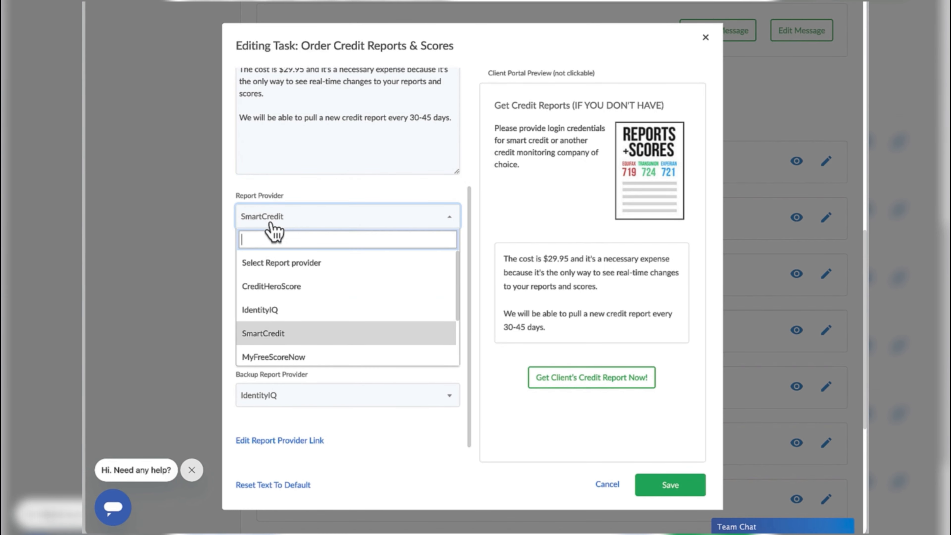
pyautogui.click(266, 335)
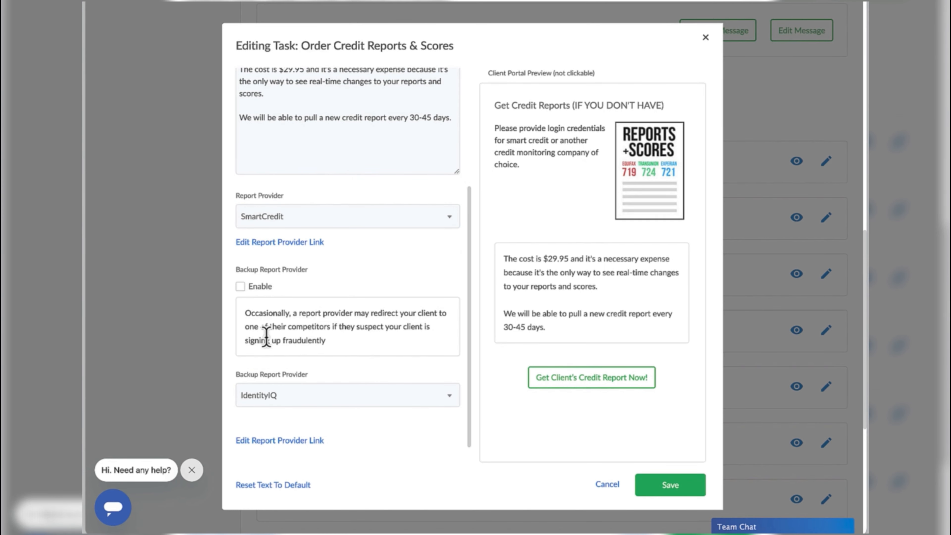
pyautogui.click(259, 243)
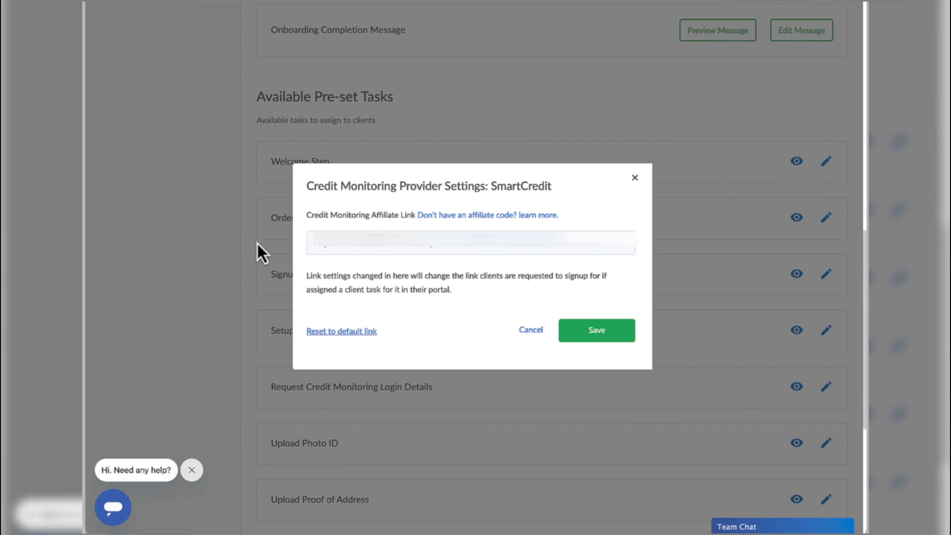
pyautogui.click(597, 331)
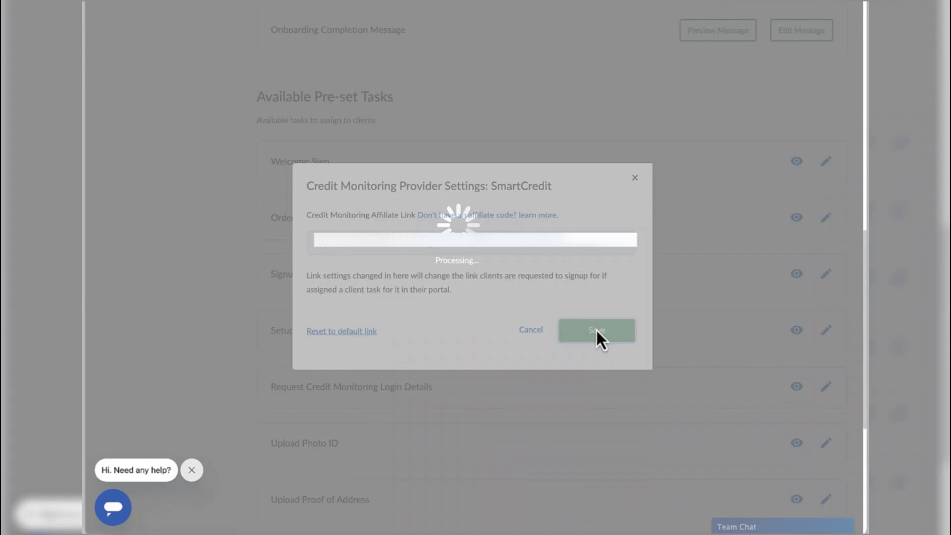
# Review the backup report provider options and save the edited Order Credit Reports & Scores task.
pyautogui.scroll(-4, 439, 296)
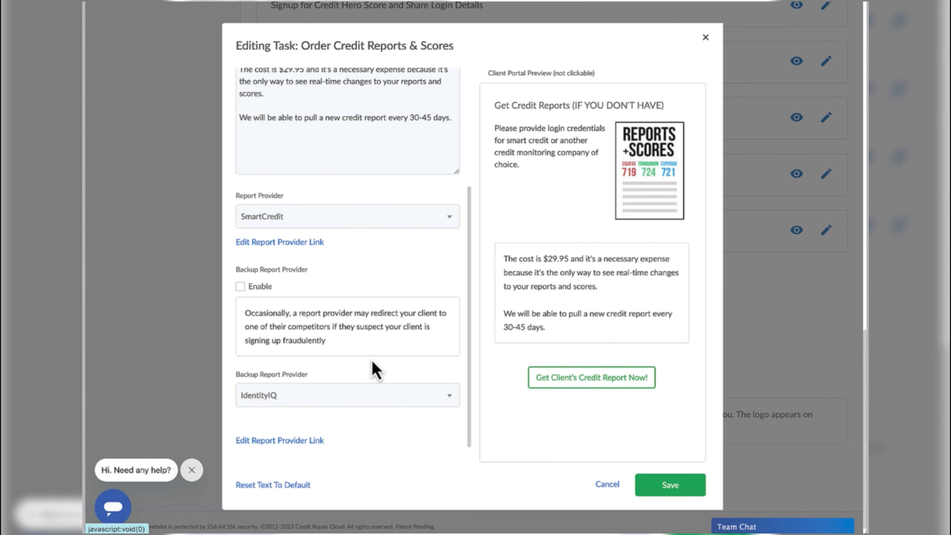
pyautogui.scroll(-1, 264, 325)
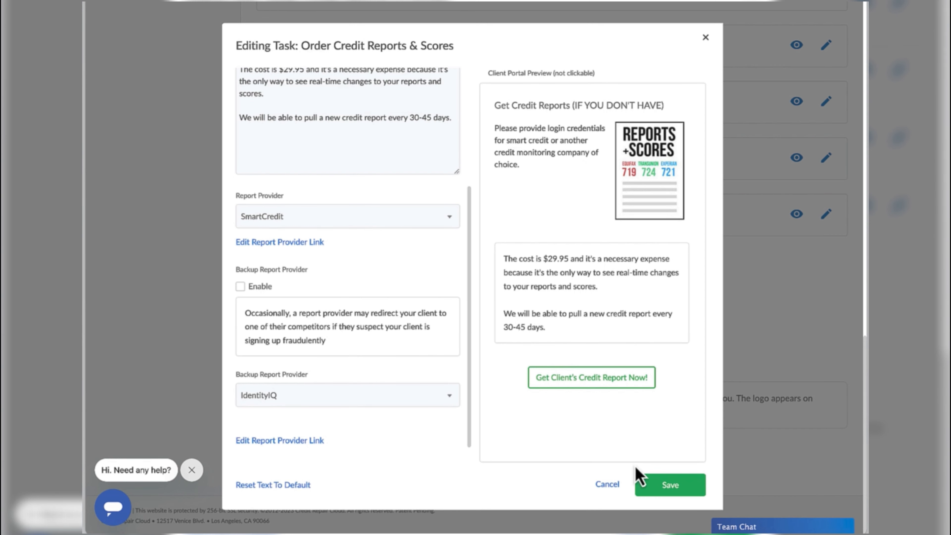
pyautogui.click(672, 488)
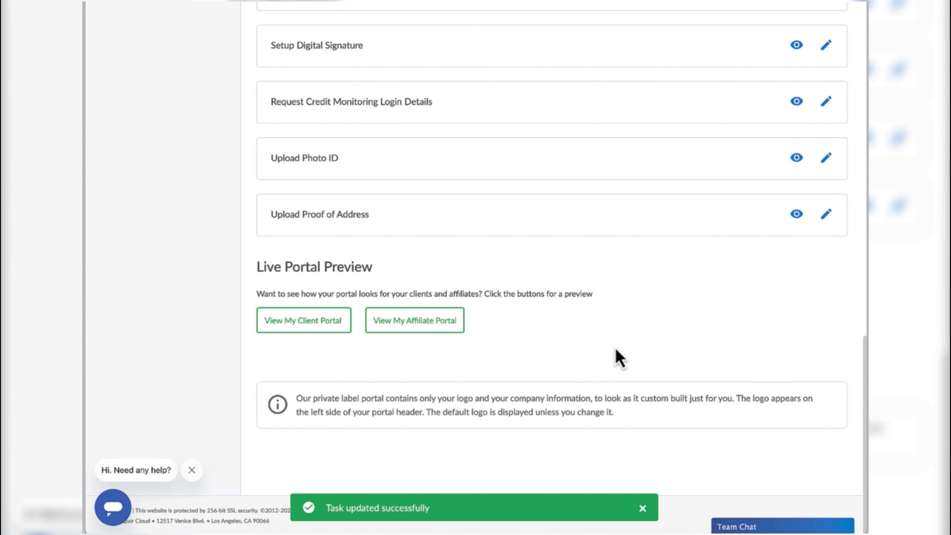
# Look over the available preset tasks and open the live preview of the client portal.
pyautogui.scroll(4, 617, 357)
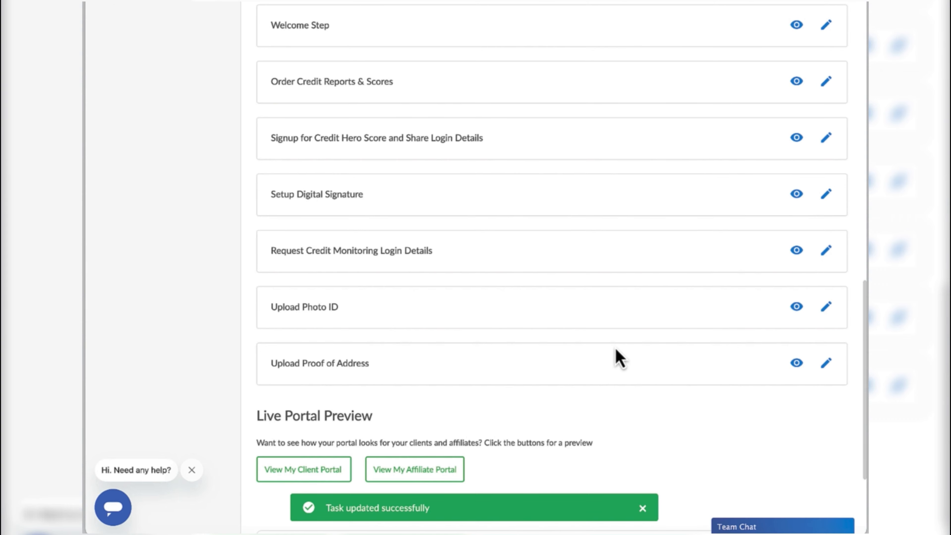
pyautogui.scroll(4, 620, 359)
pyautogui.scroll(-8, 619, 359)
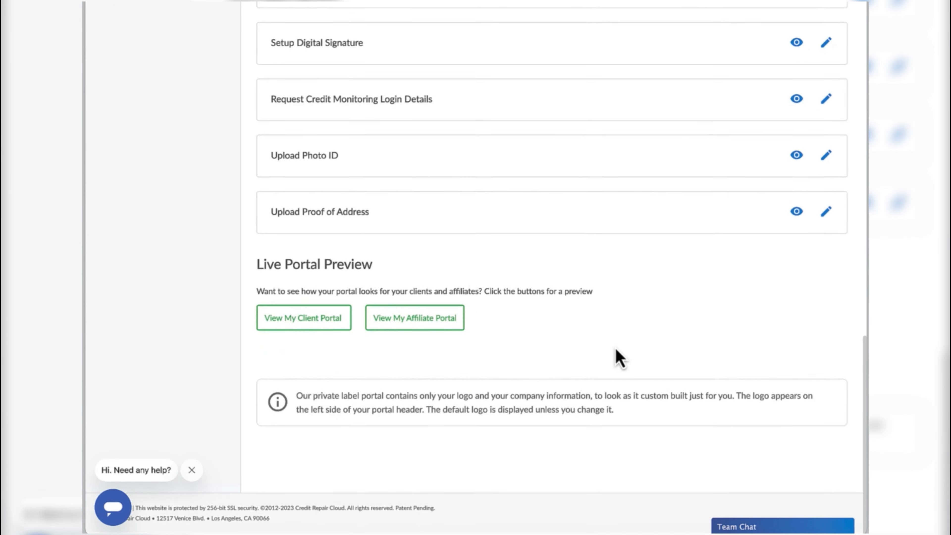
pyautogui.click(291, 323)
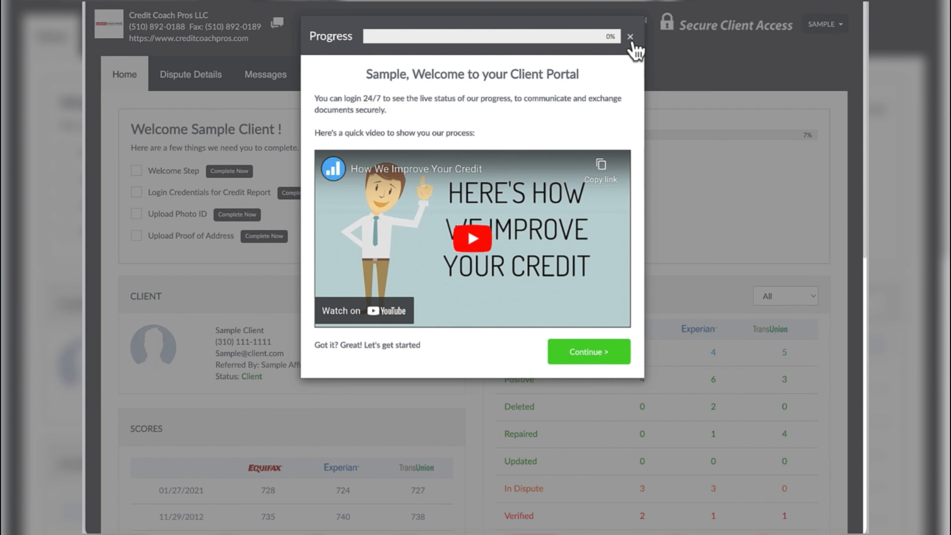
# Close the client portal's welcome dialog and review the client onboarding settings, available preset tasks and live portal preview options.
pyautogui.click(629, 37)
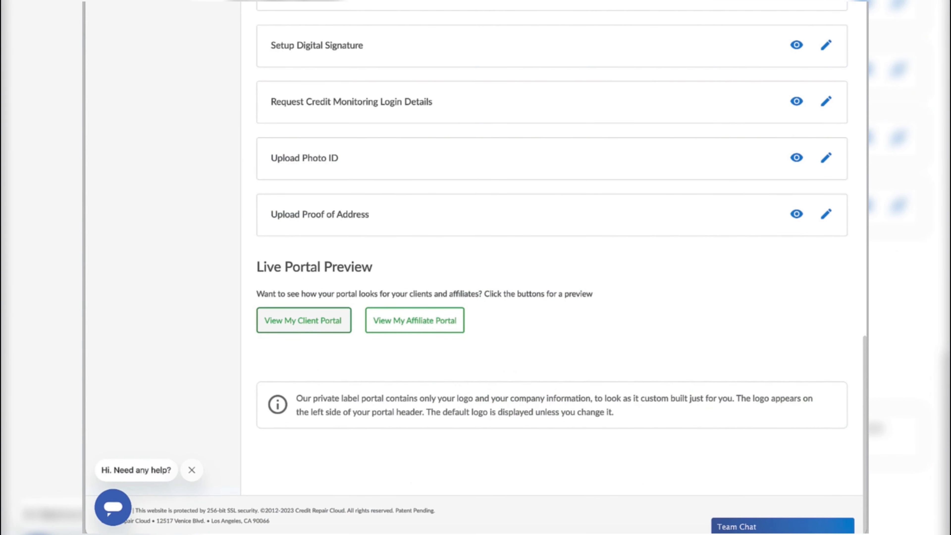
pyautogui.scroll(15, 404, 202)
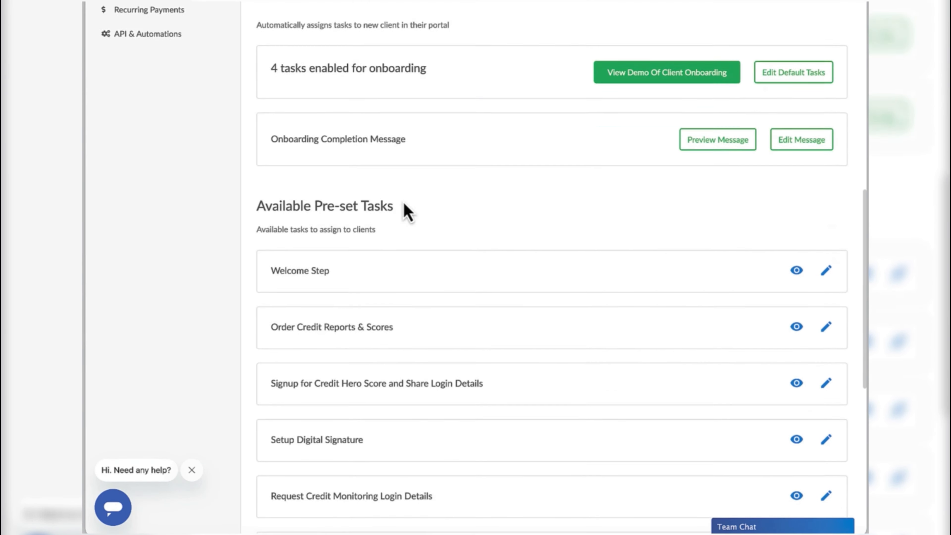
pyautogui.scroll(5, 403, 202)
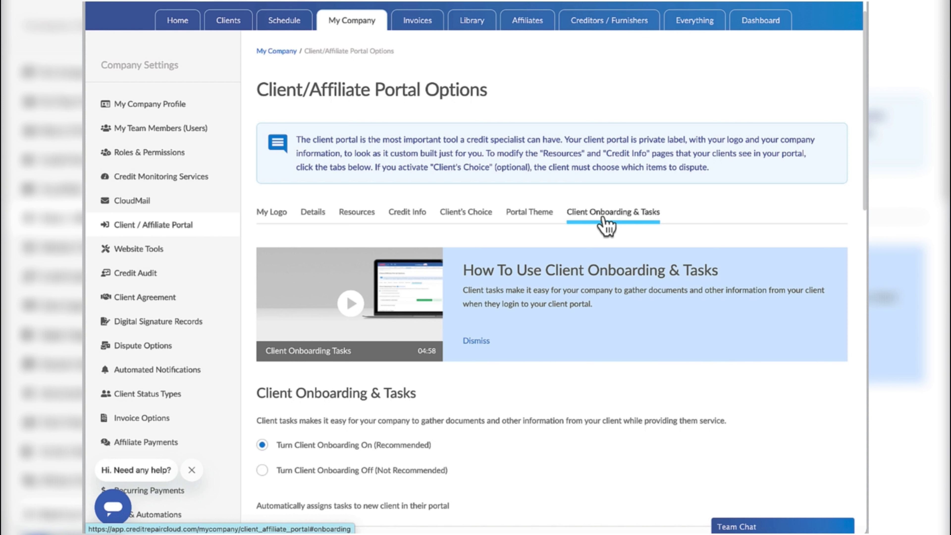
pyautogui.scroll(-8, 607, 225)
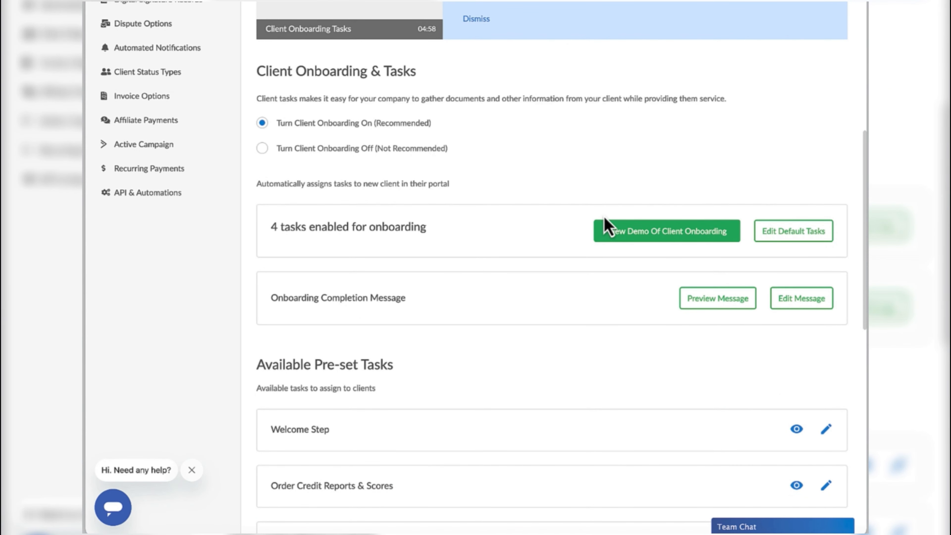
pyautogui.scroll(-3, 606, 225)
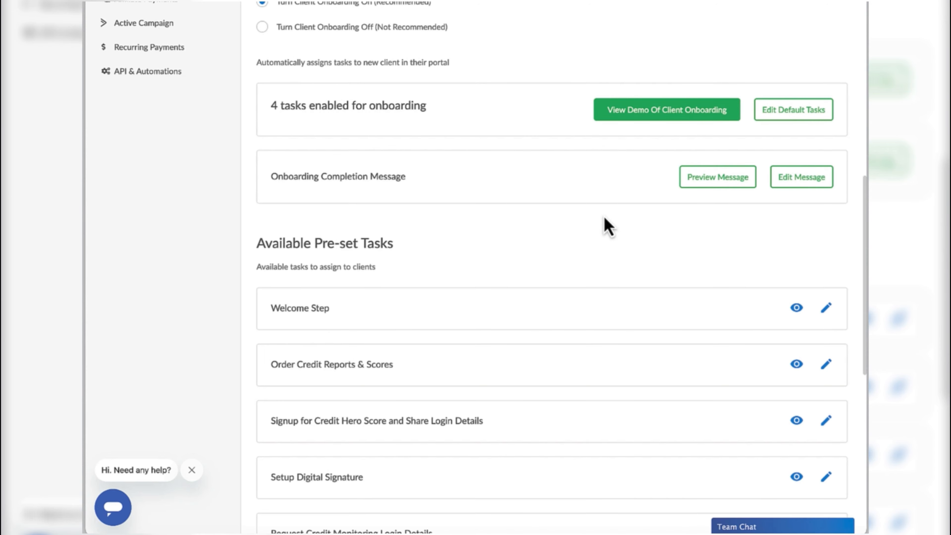
pyautogui.scroll(-3, 604, 217)
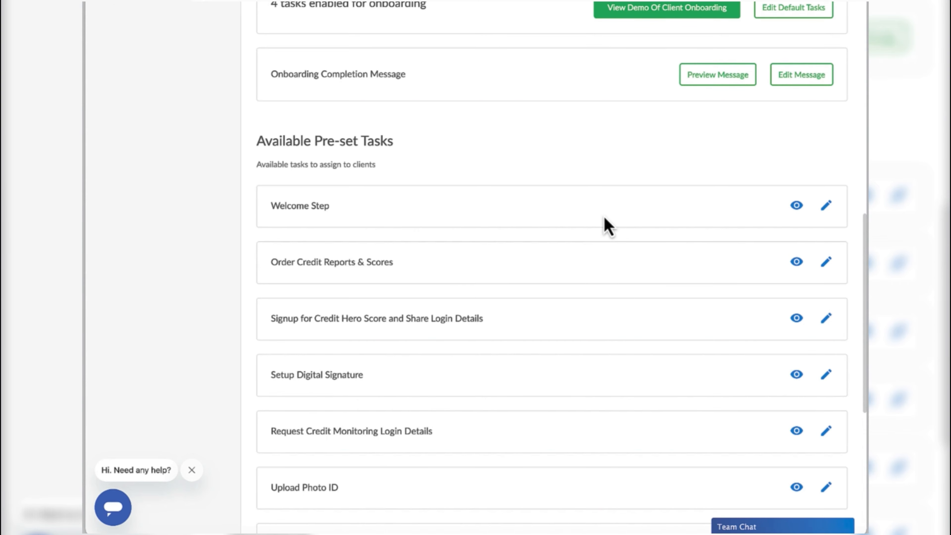
pyautogui.scroll(-1, 605, 219)
pyautogui.scroll(10, 604, 219)
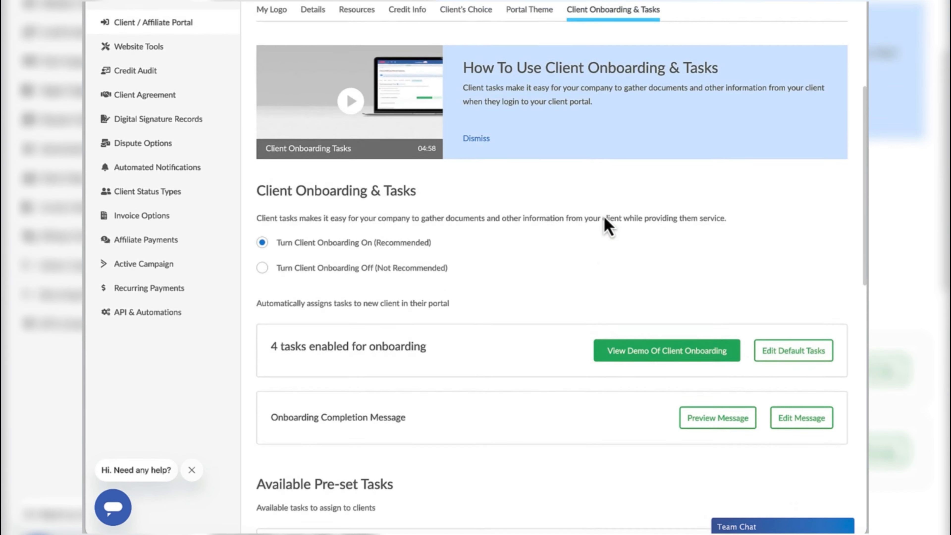
pyautogui.scroll(-15, 605, 219)
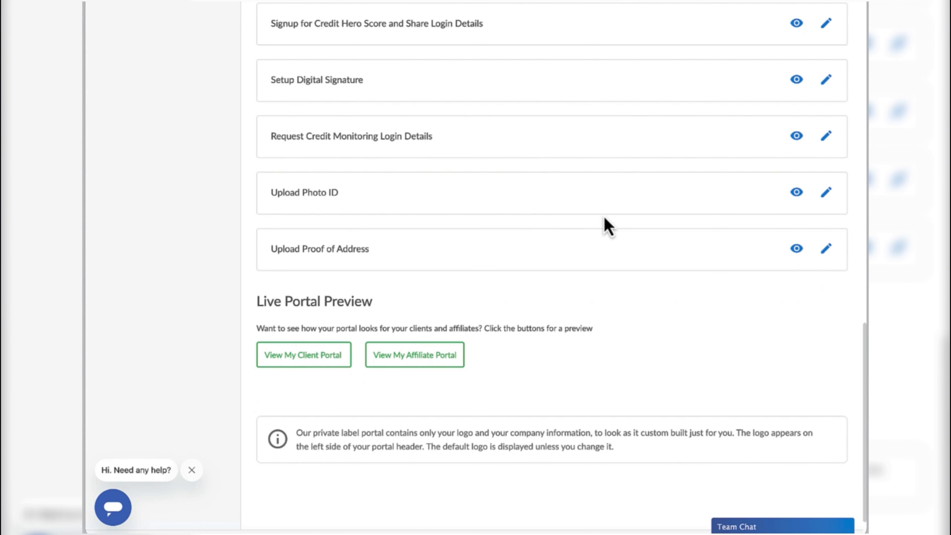
pyautogui.scroll(1, 604, 217)
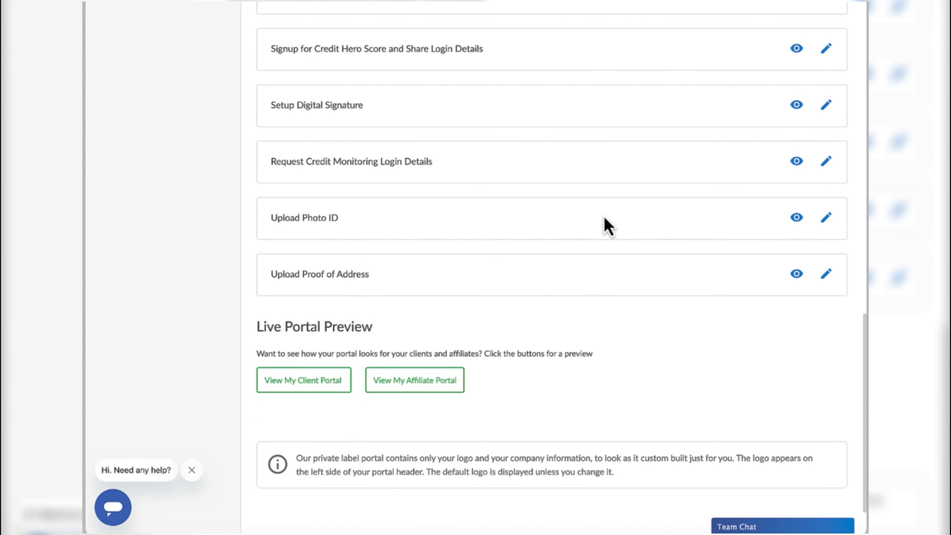
pyautogui.scroll(3, 604, 219)
pyautogui.scroll(1, 608, 237)
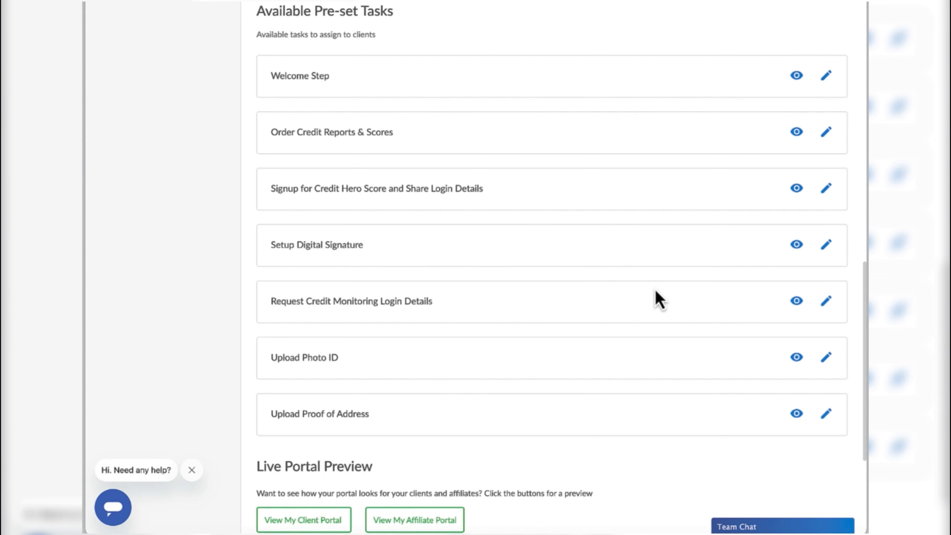
# Edit the Upload Photo ID task so its title reads "Upload Photo ID AND Social Security Card".
pyautogui.click(826, 358)
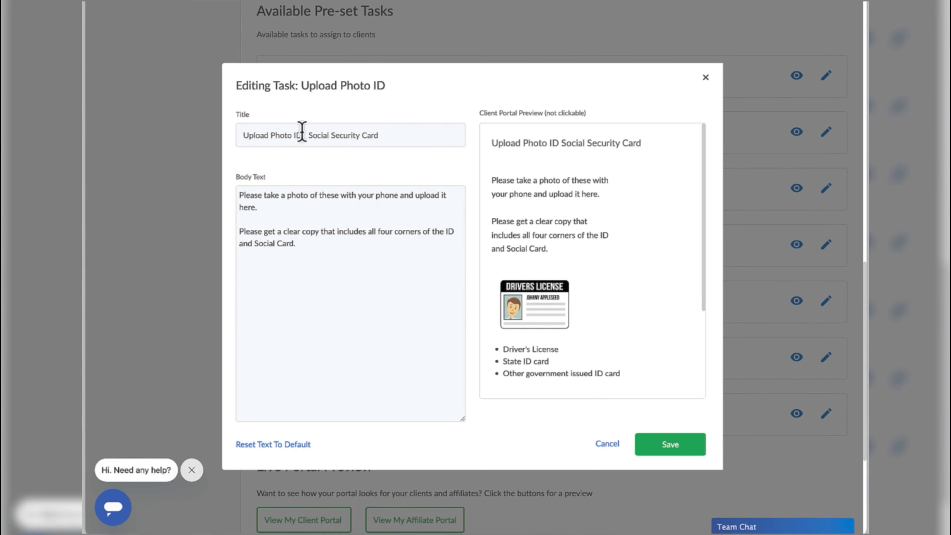
pyautogui.click(308, 135)
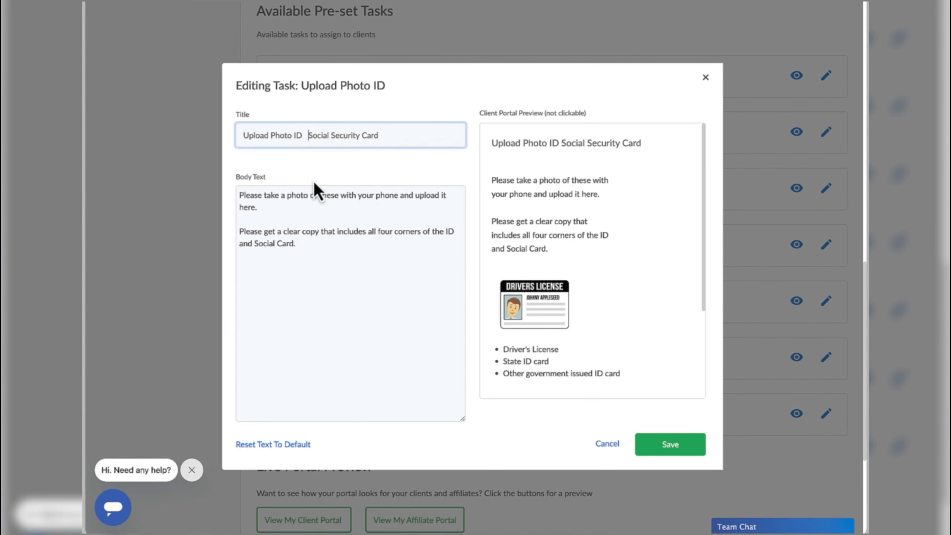
pyautogui.press('BackSpace')
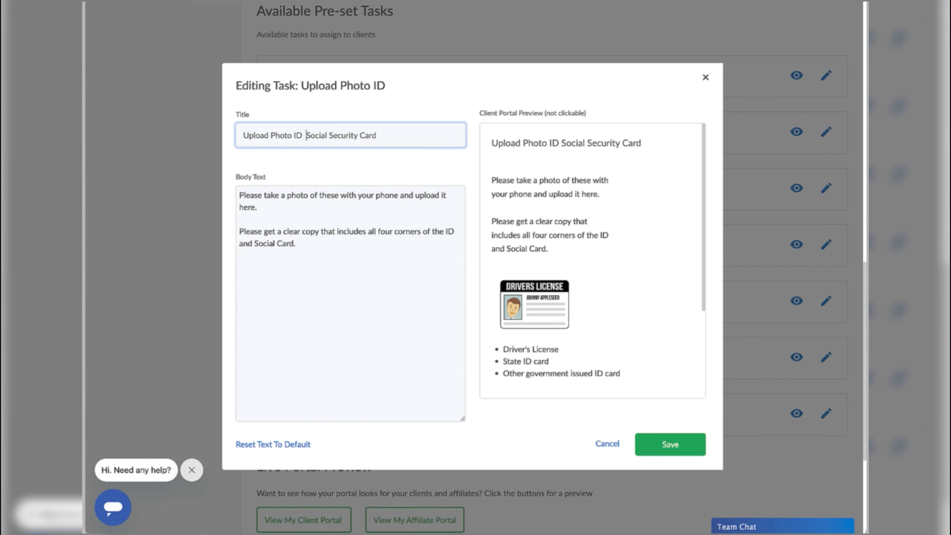
pyautogui.write('AND')
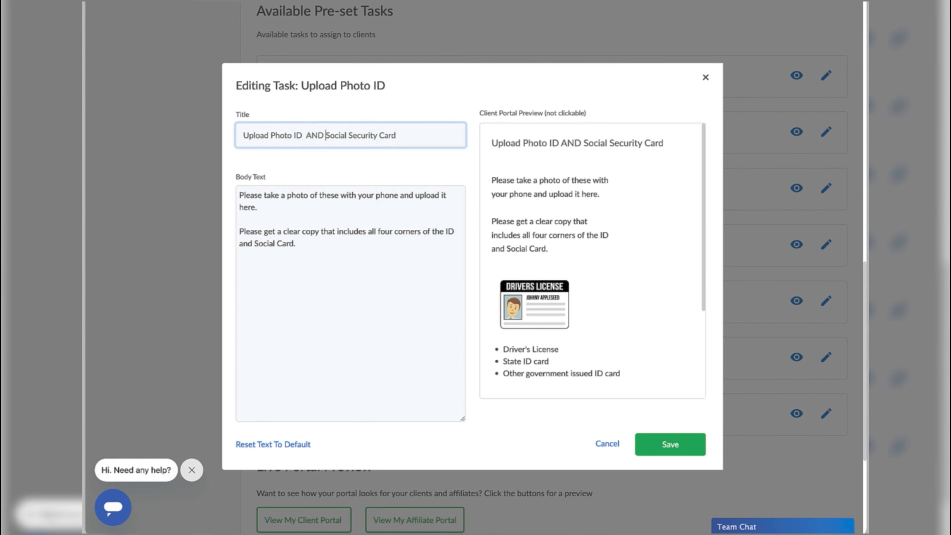
# Change the end of the body text to "the photo ID and Social Security Card." and save the Upload Photo ID task.
pyautogui.click(360, 270)
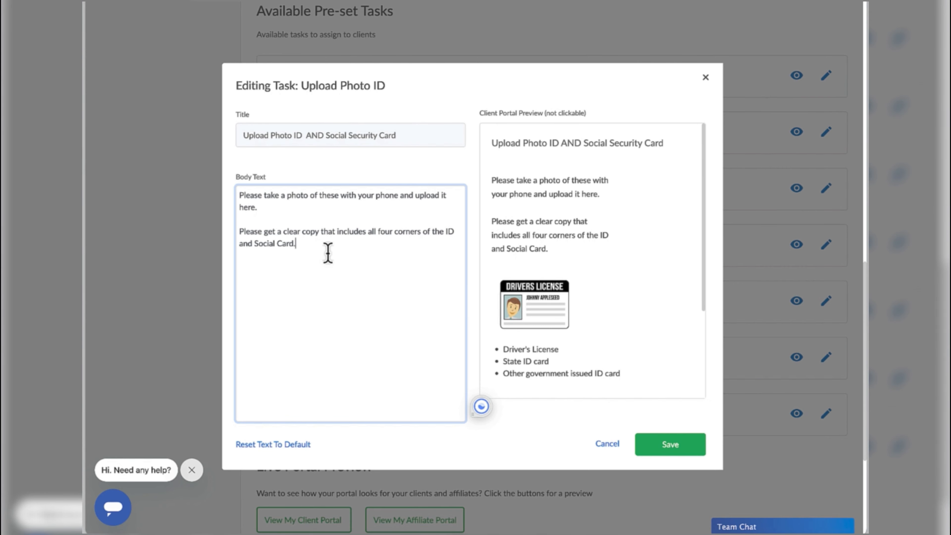
pyautogui.click(446, 233)
pyautogui.write('photo')
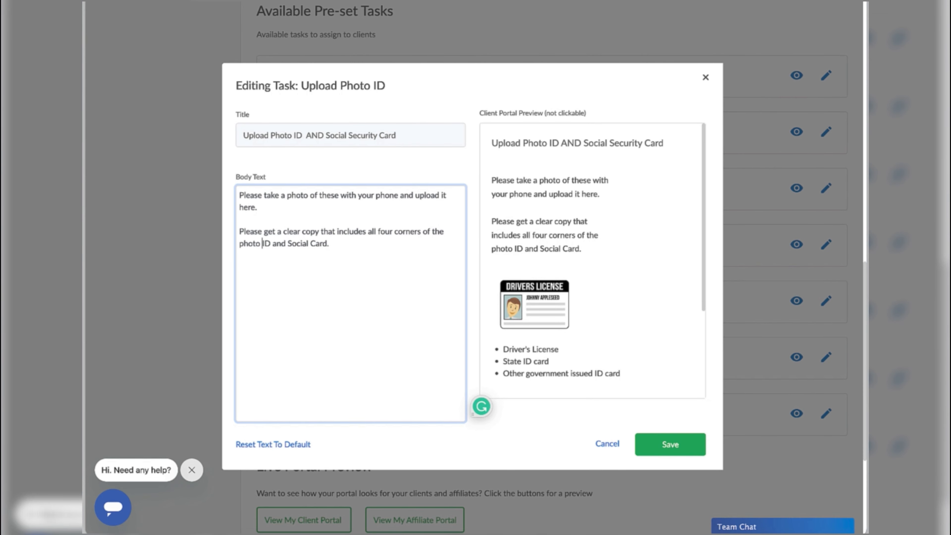
pyautogui.click(315, 245)
pyautogui.write('Securi')
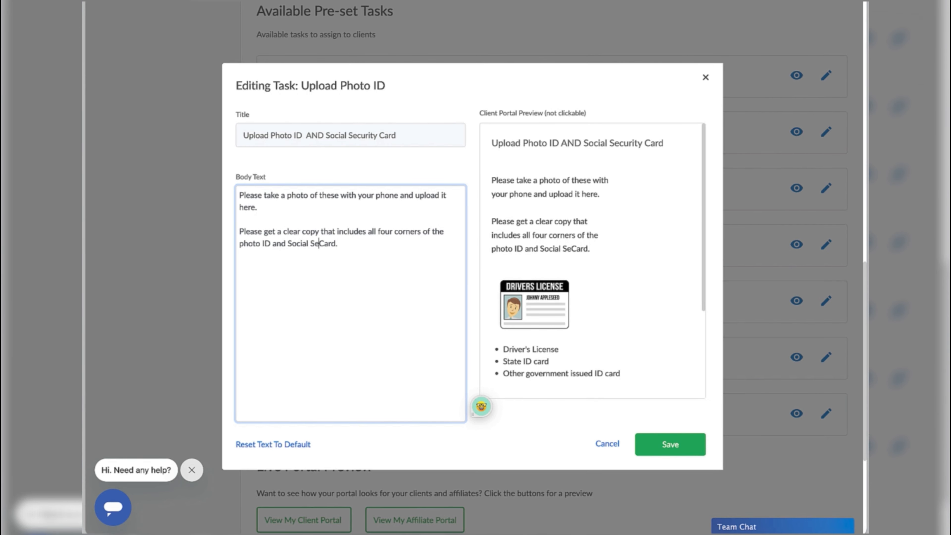
pyautogui.write('ty')
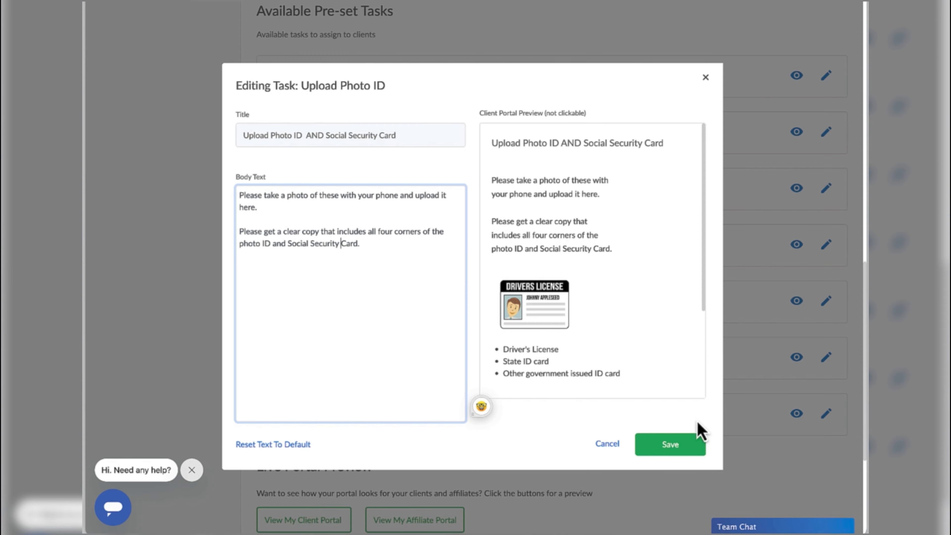
pyautogui.click(674, 451)
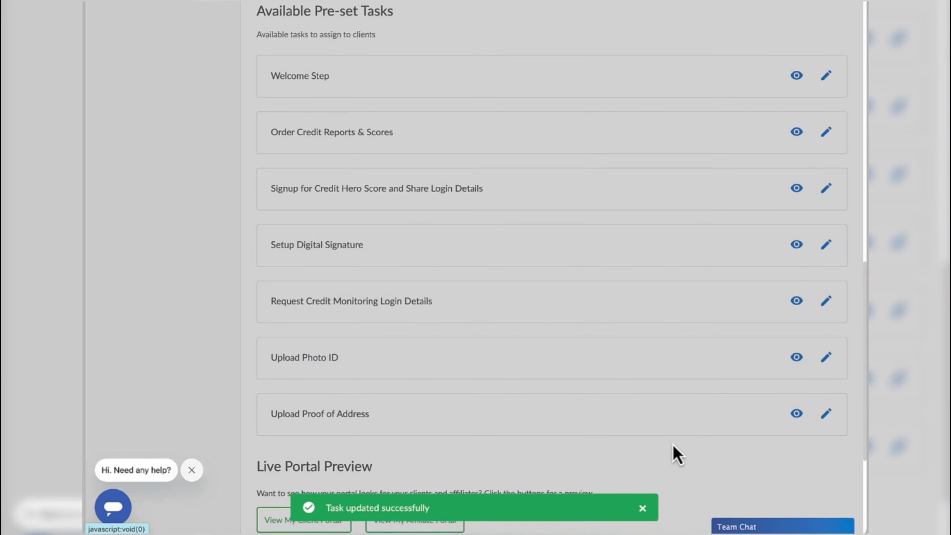